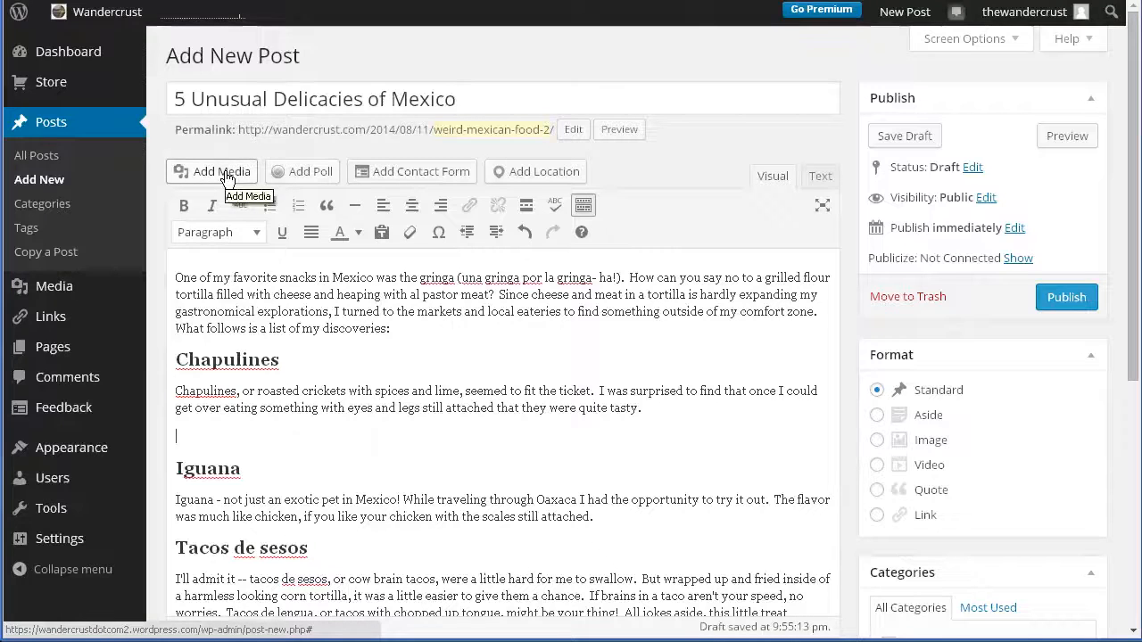
Upload Chapulines.jpg from the images folder inside Referenced Files to the post's media.
left_click(221, 172)
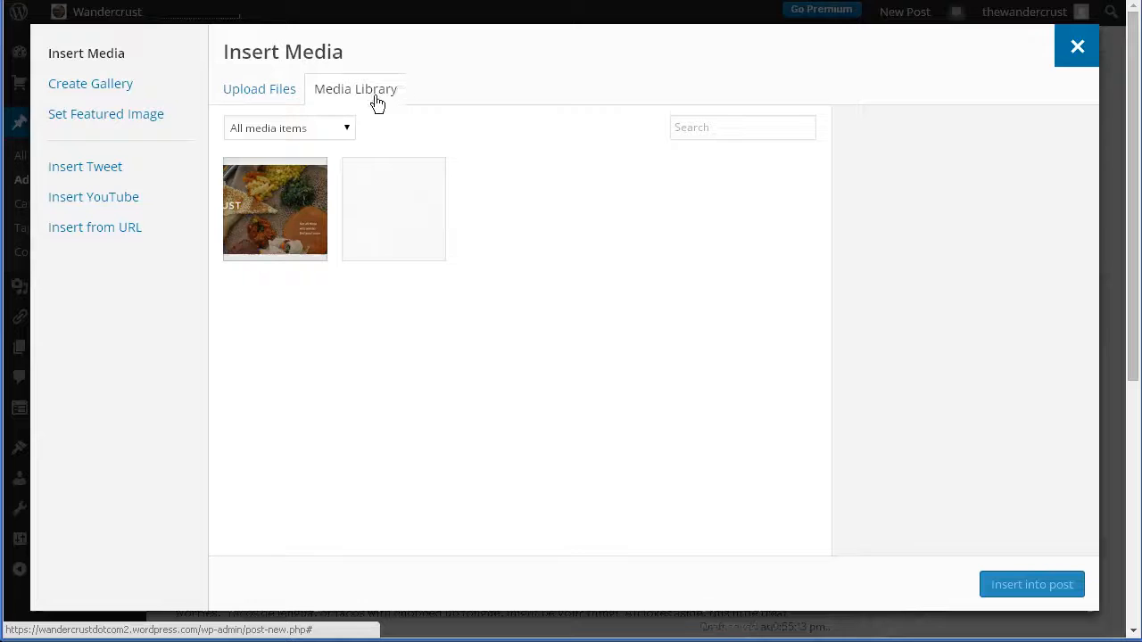
left_click(241, 95)
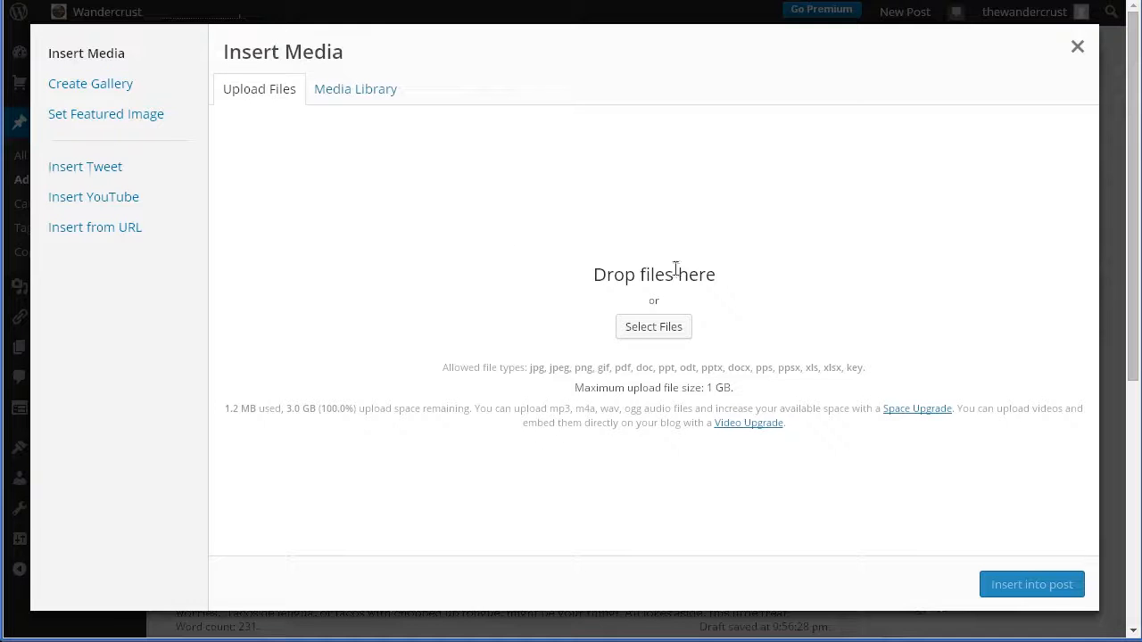
left_click(684, 329)
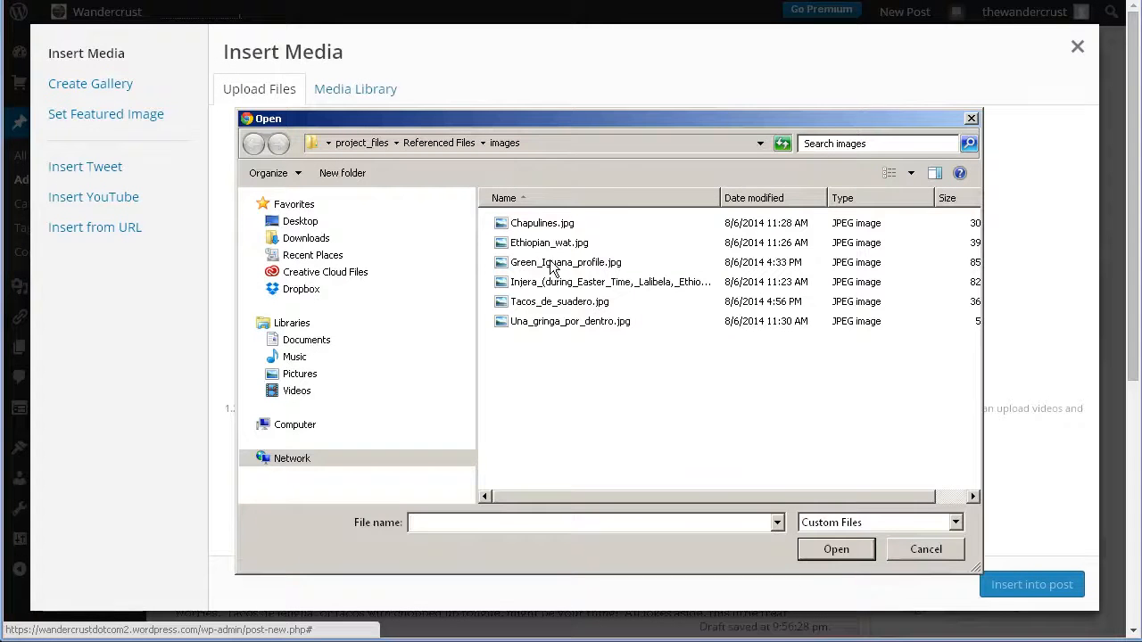
left_click(348, 145)
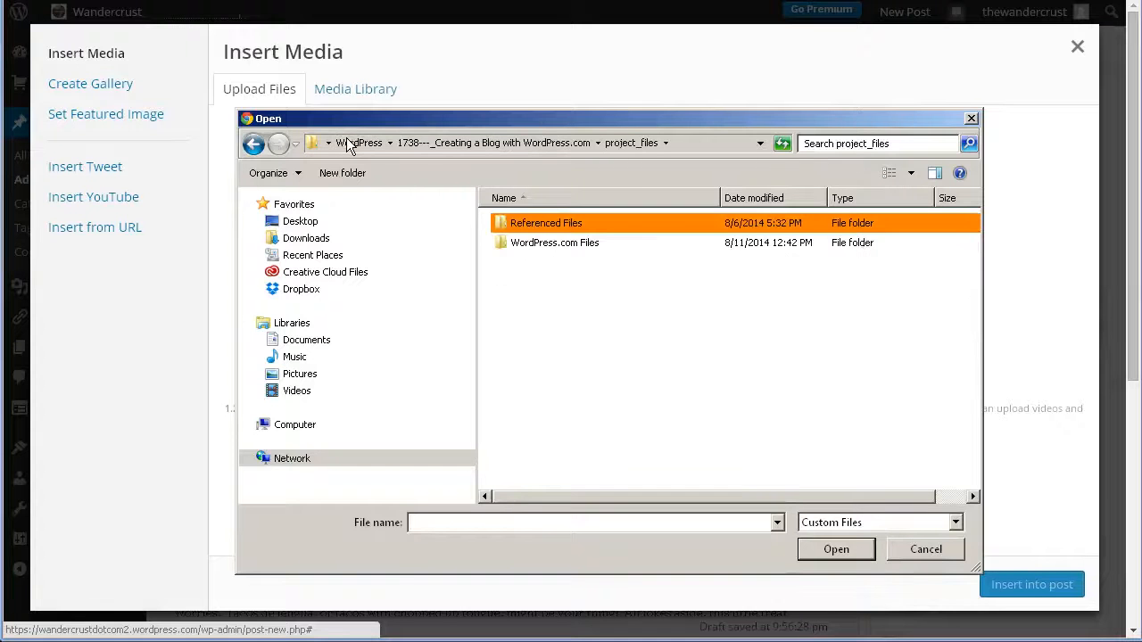
double_click(524, 223)
double_click(540, 223)
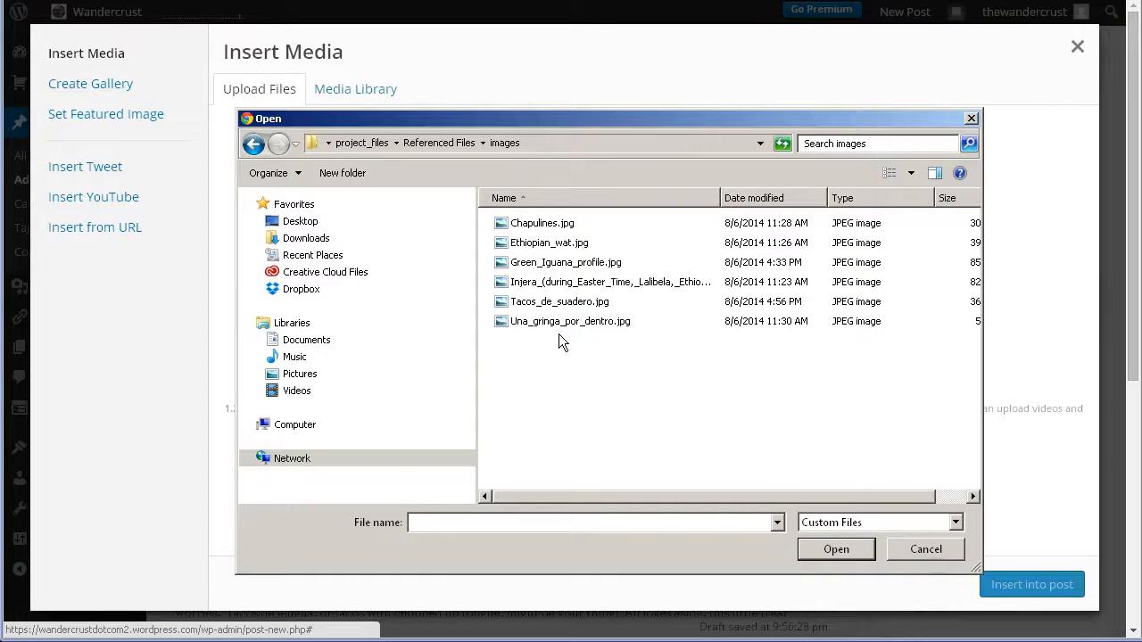
left_click(516, 224)
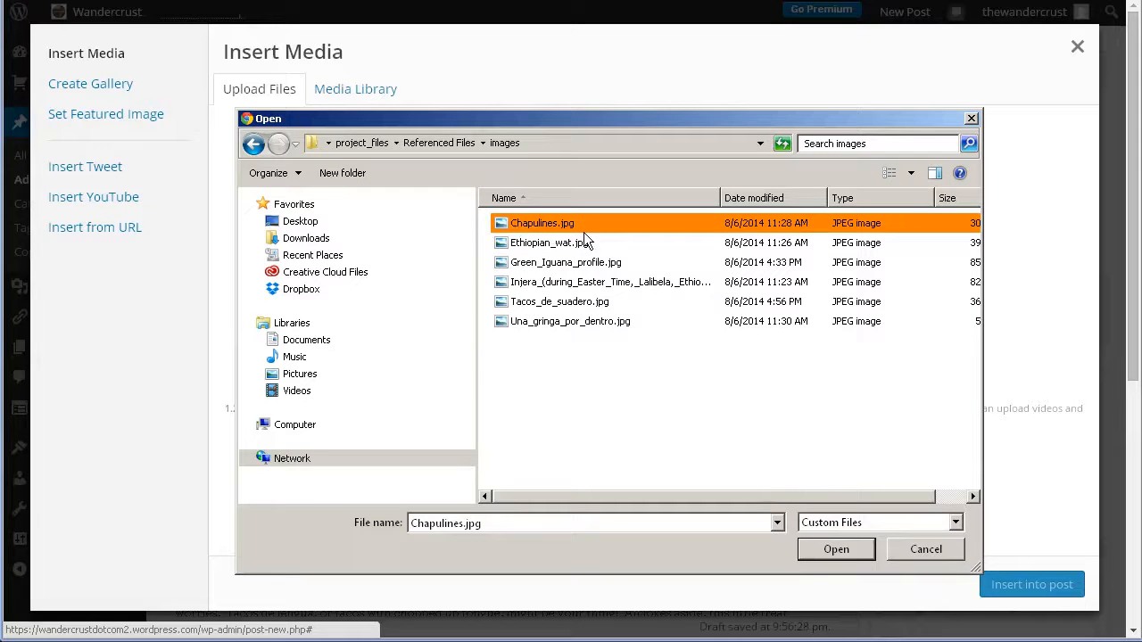
left_click(821, 554)
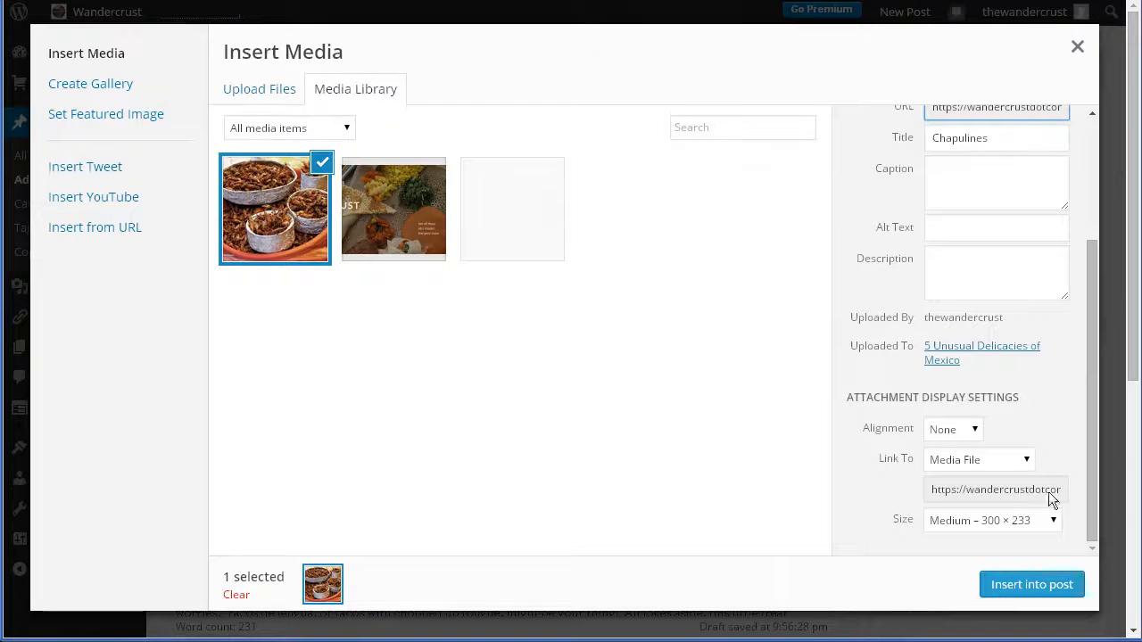
Caption the uploaded image "Chapulines, or Roasted Crickets" in its attachment details.
left_click_drag(1089, 491, 1070, 362)
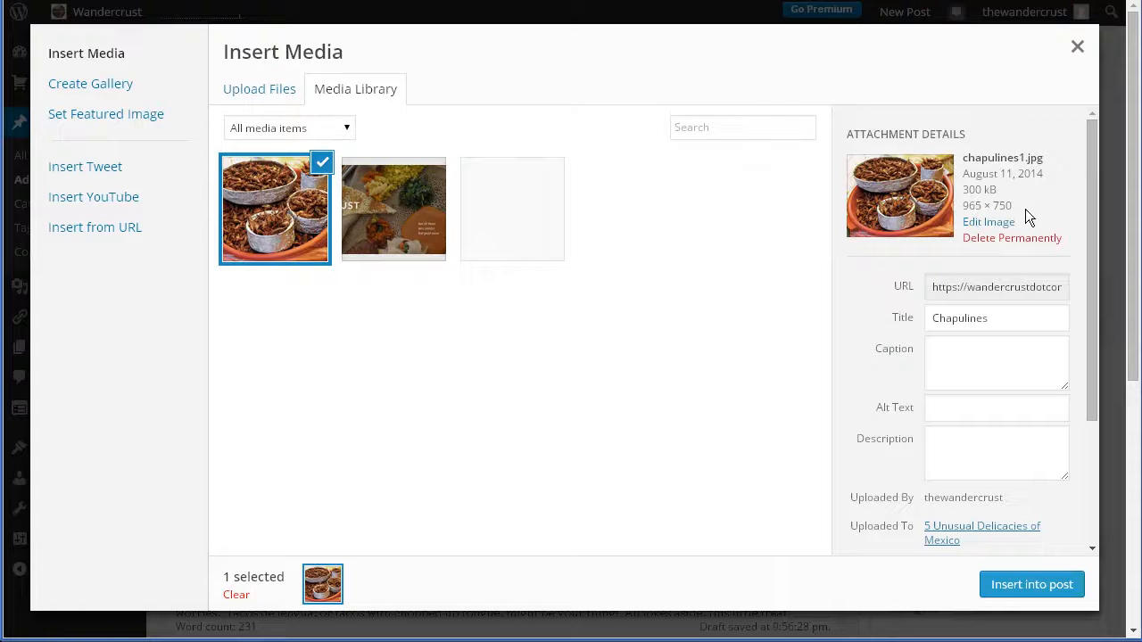
left_click_drag(1093, 240, 1071, 357)
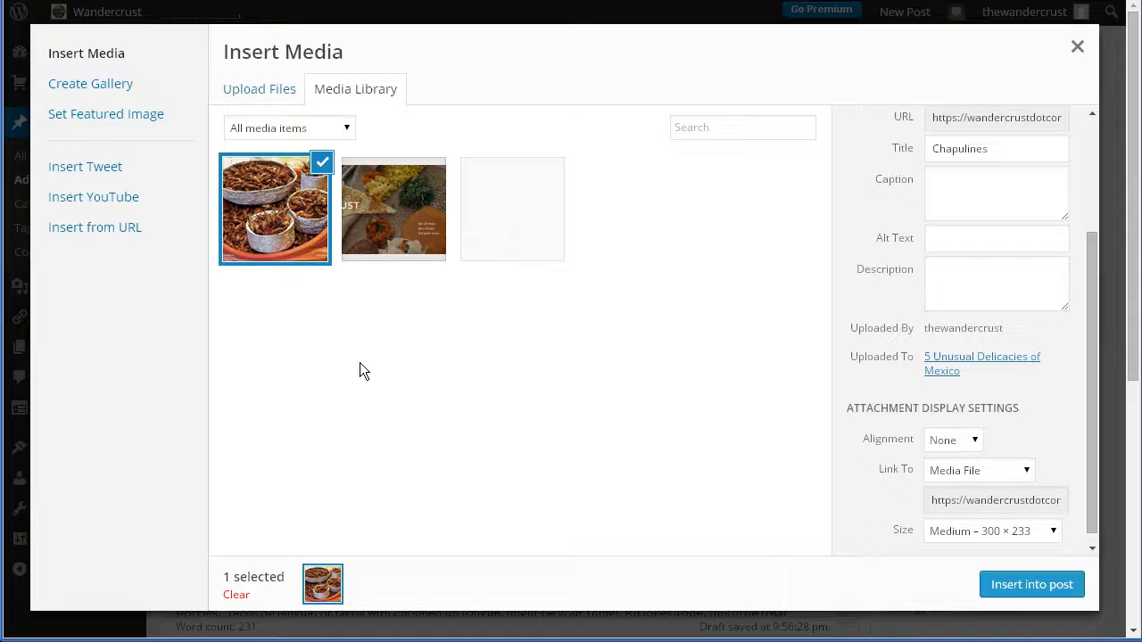
left_click(961, 199)
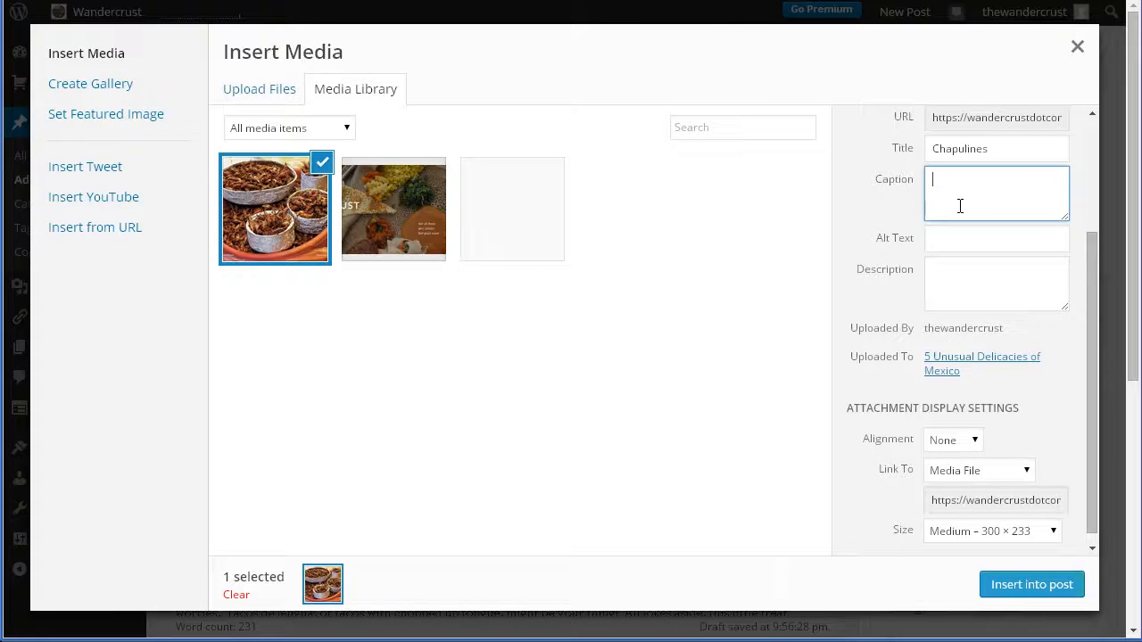
type("Crickets")
left_click(933, 182)
type("Chapulines, or Rpoa")
key("BackSpace")
key("BackSpace")
key("BackSpace")
type("oasted")
left_click(852, 255)
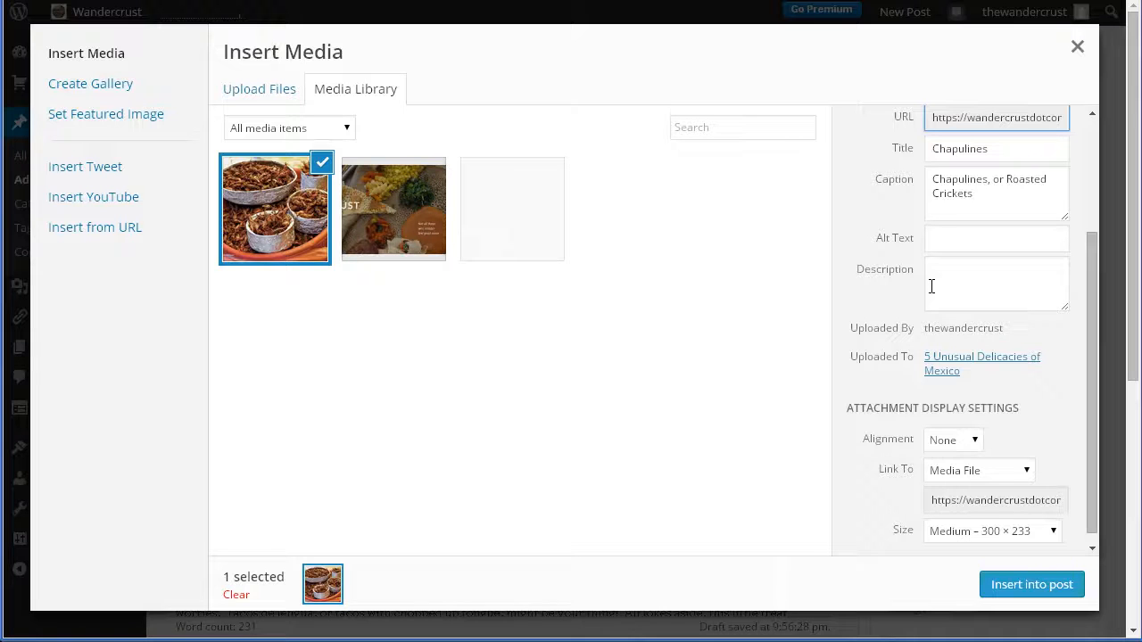
Set the image's alt text to "Chapulines, or Roasted Crickets".
left_click(933, 247)
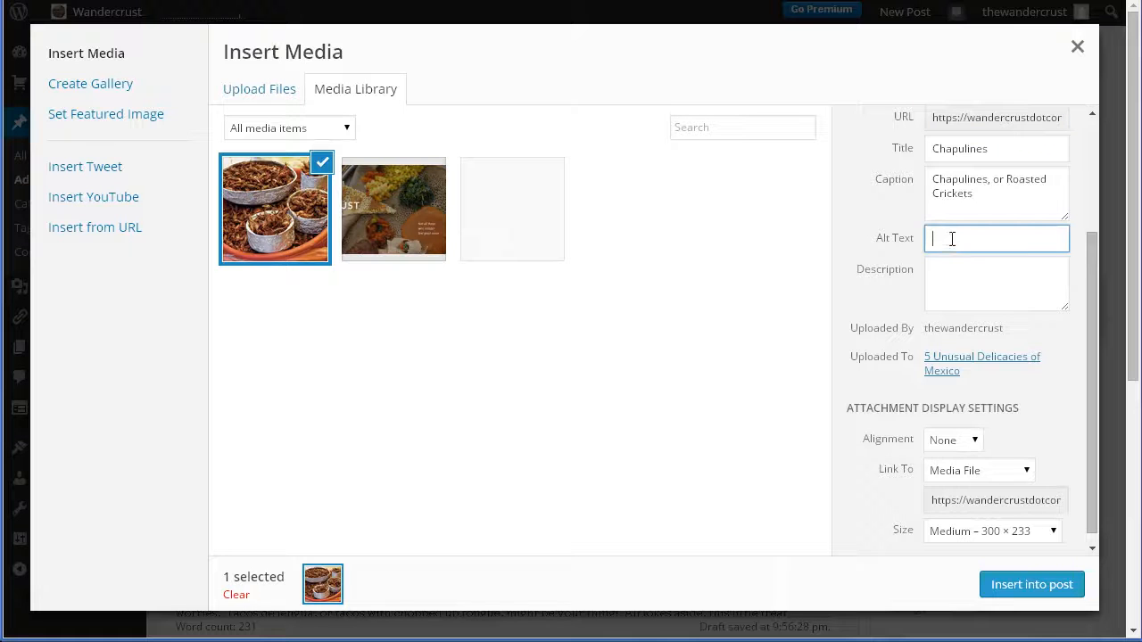
type("Chapulines, or Roasted Crickets")
left_click(960, 301)
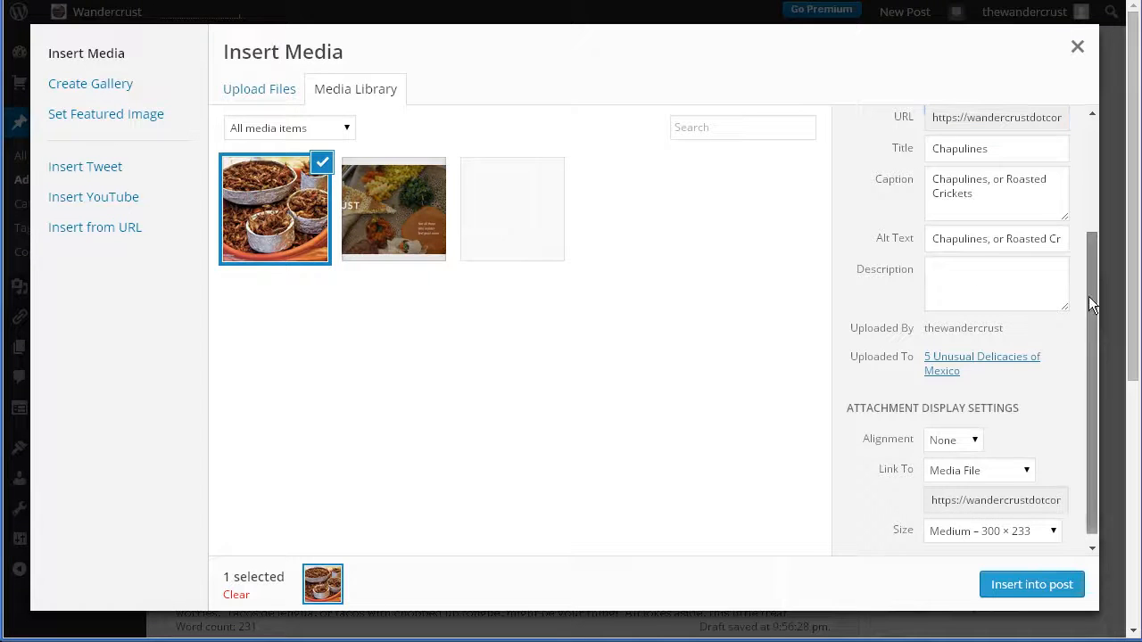
Set the chapulines image's display size to Large – 676 × 525 and insert it into the post.
left_click_drag(1088, 296, 1094, 362)
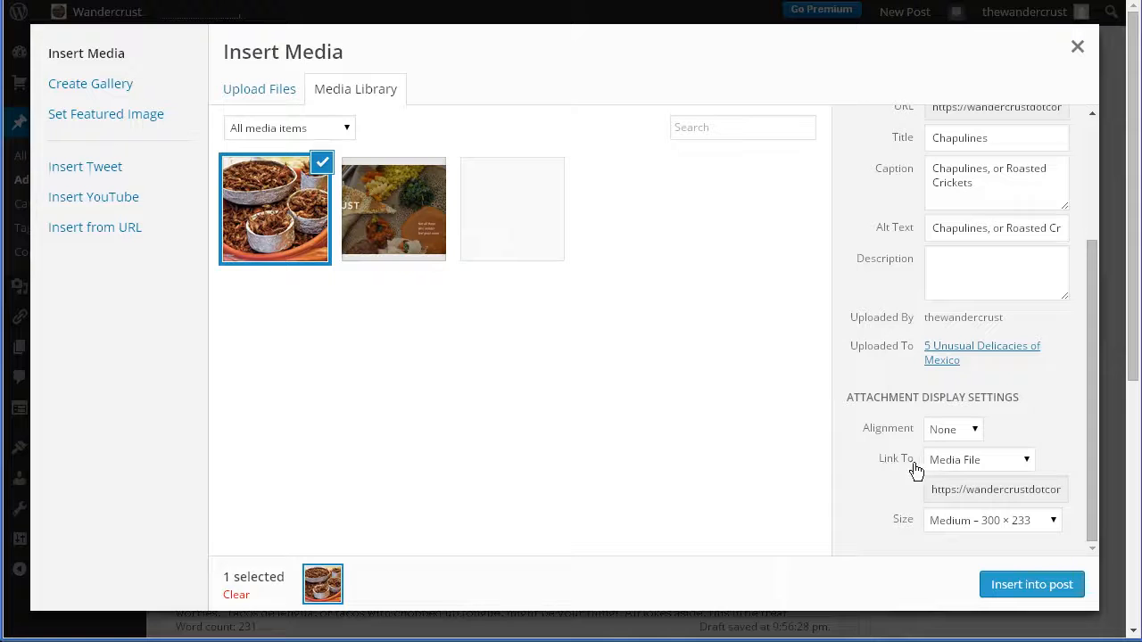
left_click(975, 463)
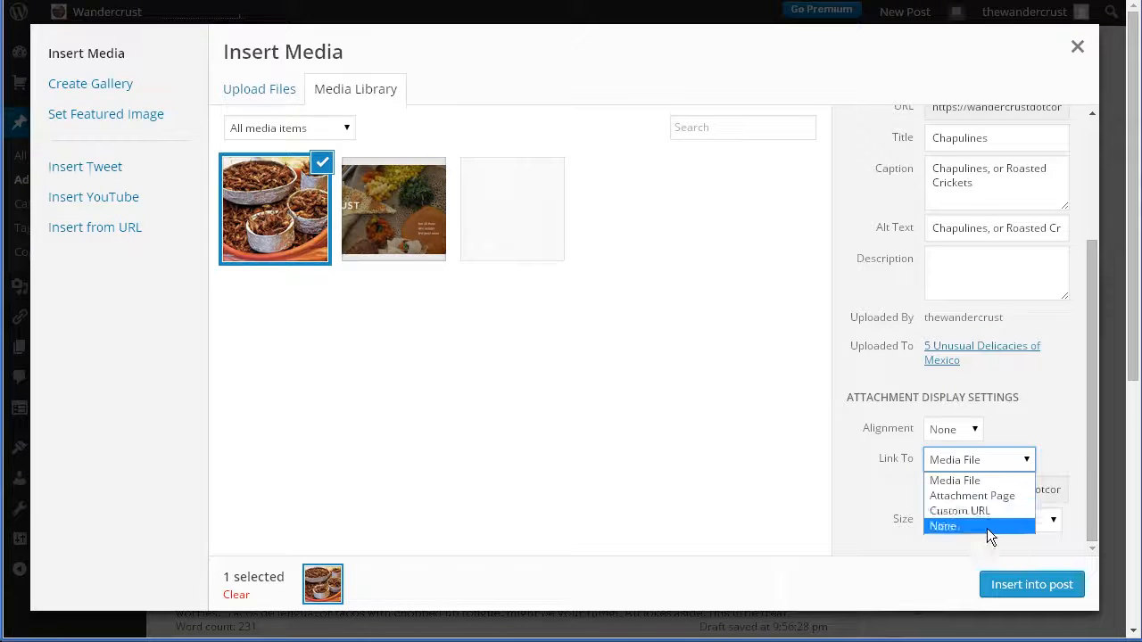
left_click(871, 485)
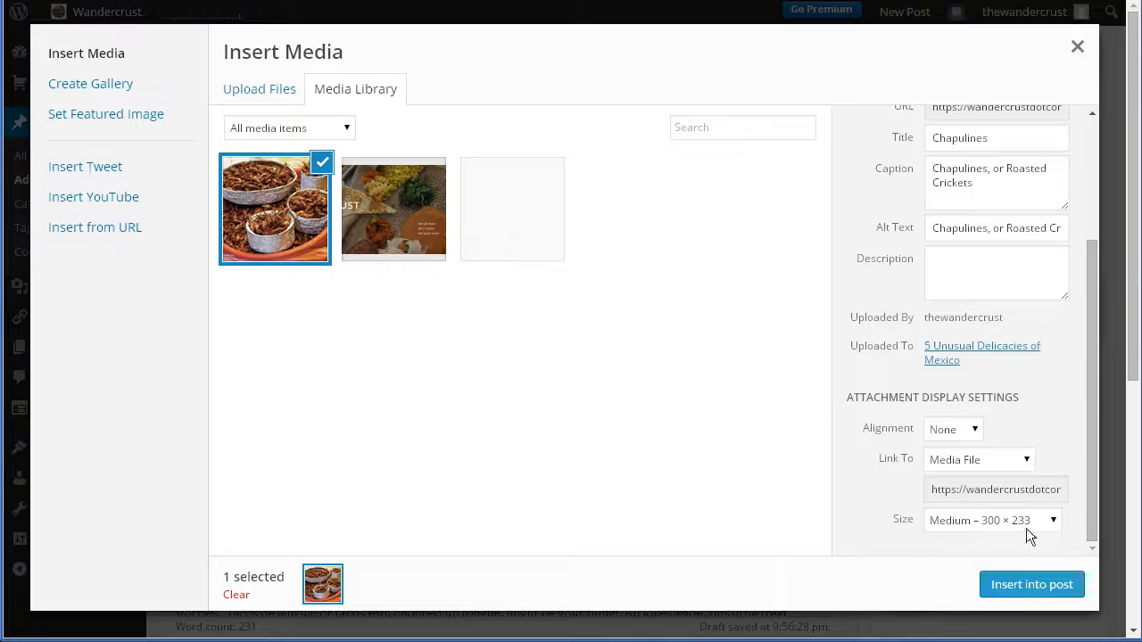
left_click(1054, 520)
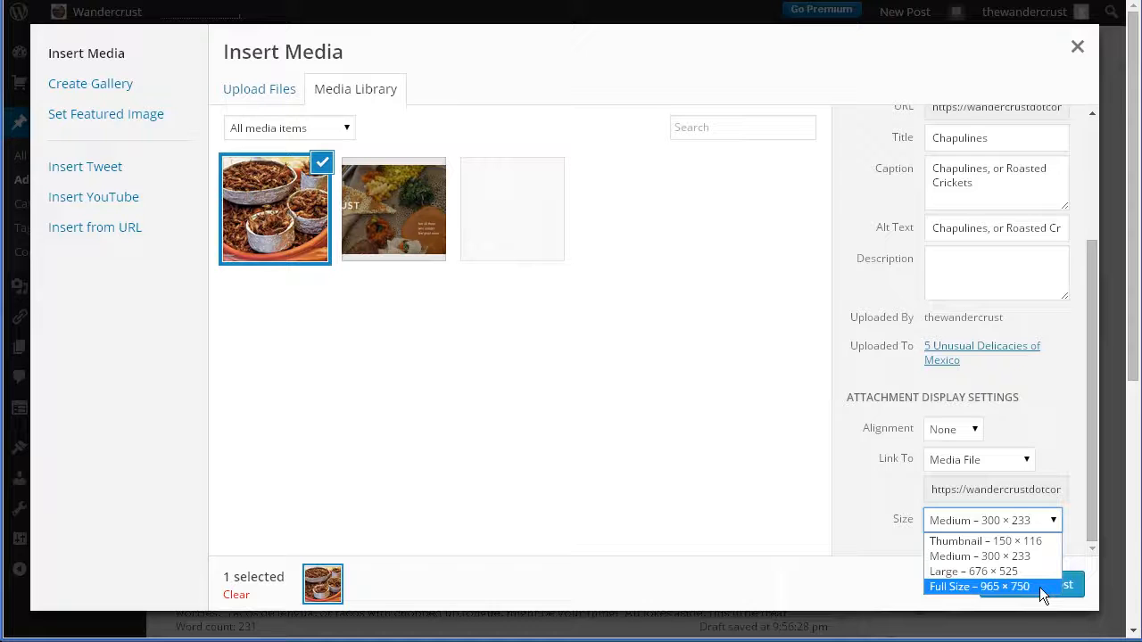
left_click(946, 570)
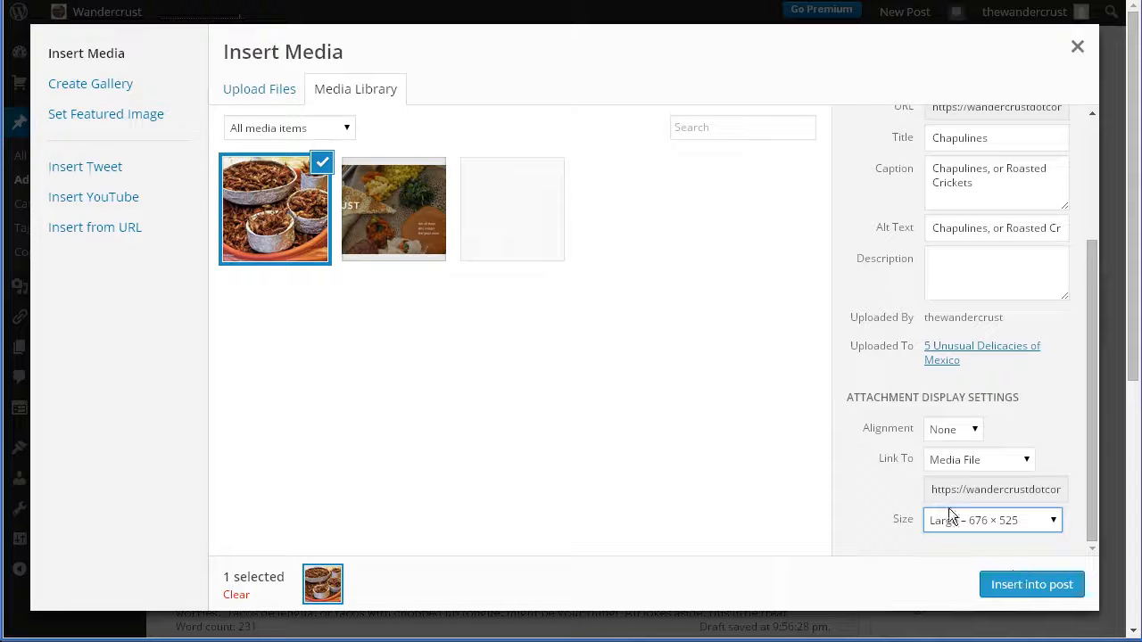
left_click(1029, 584)
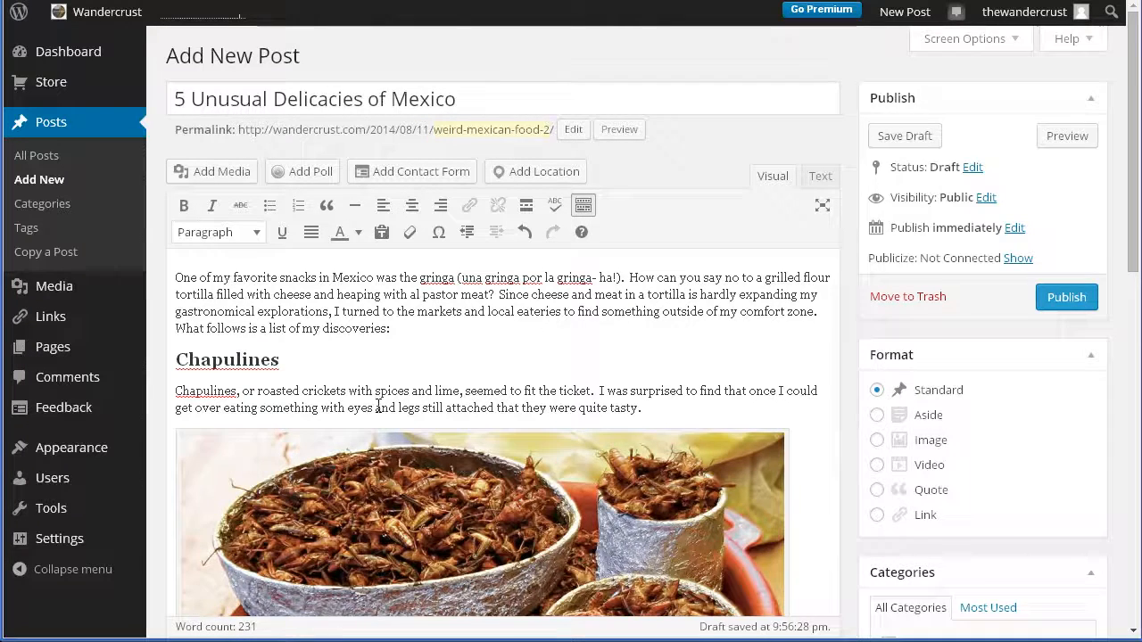
Add an empty paragraph after the text of the Iguana section.
scroll(351, 446, "down", 4)
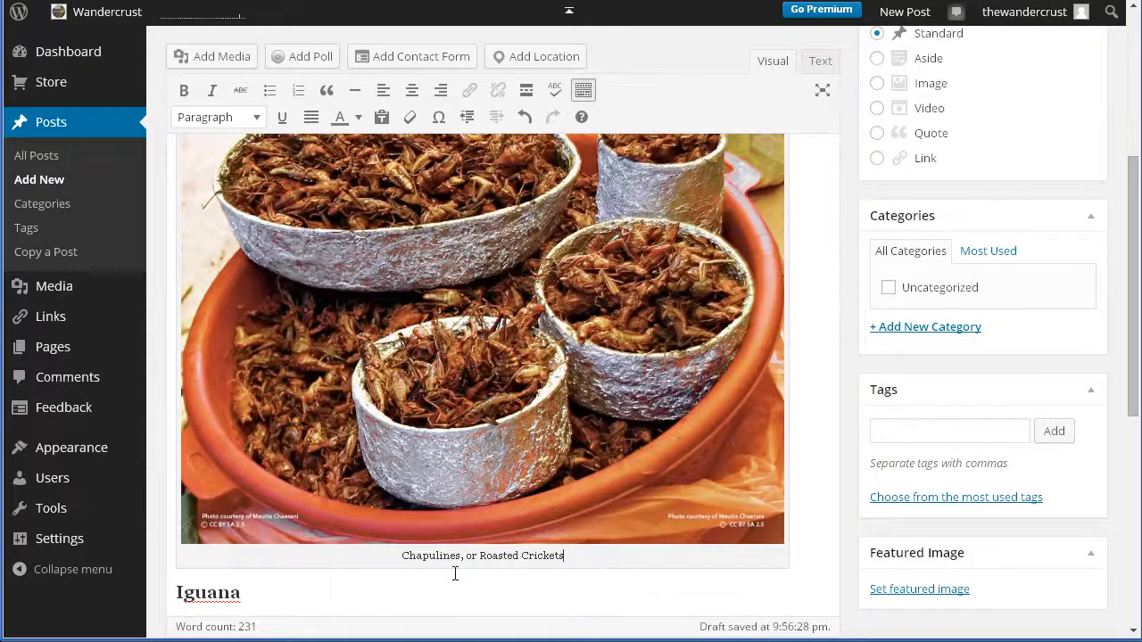
scroll(385, 602, "down", 2)
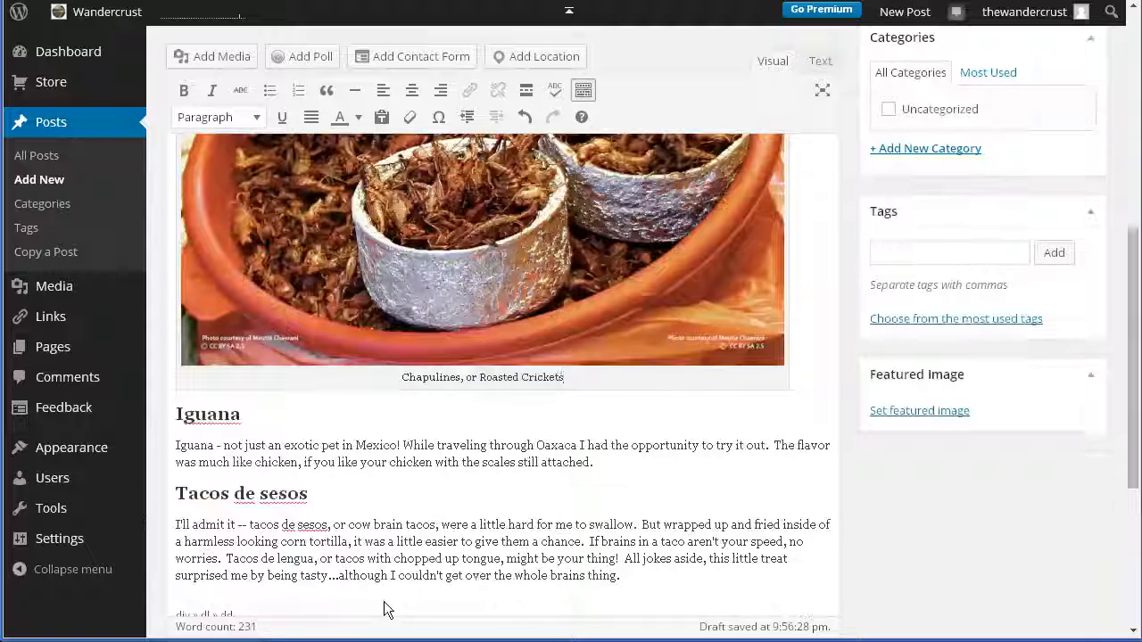
left_click(664, 461)
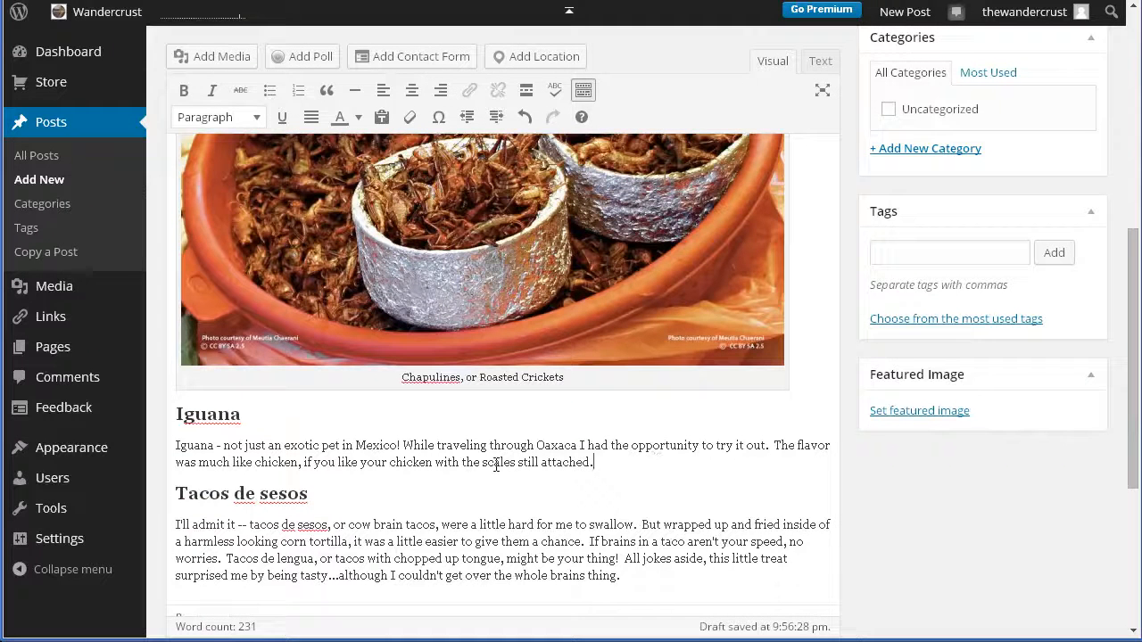
key("Return")
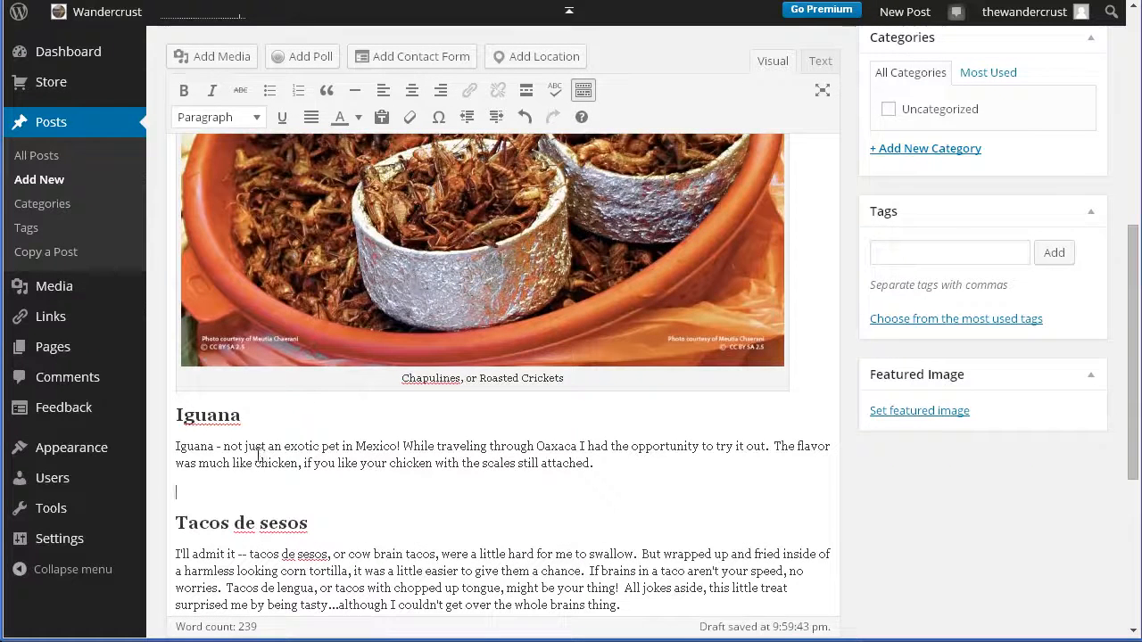
Upload Green_Iguana_profile.jpg to the post's media for the Iguana section.
left_click(196, 60)
left_click(253, 89)
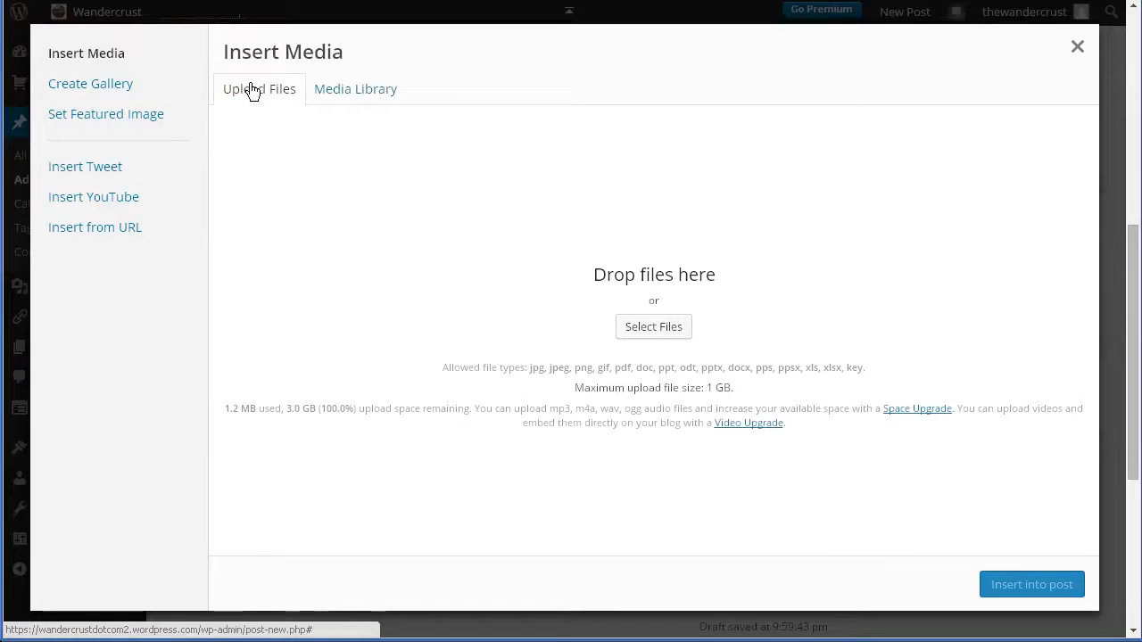
left_click(657, 332)
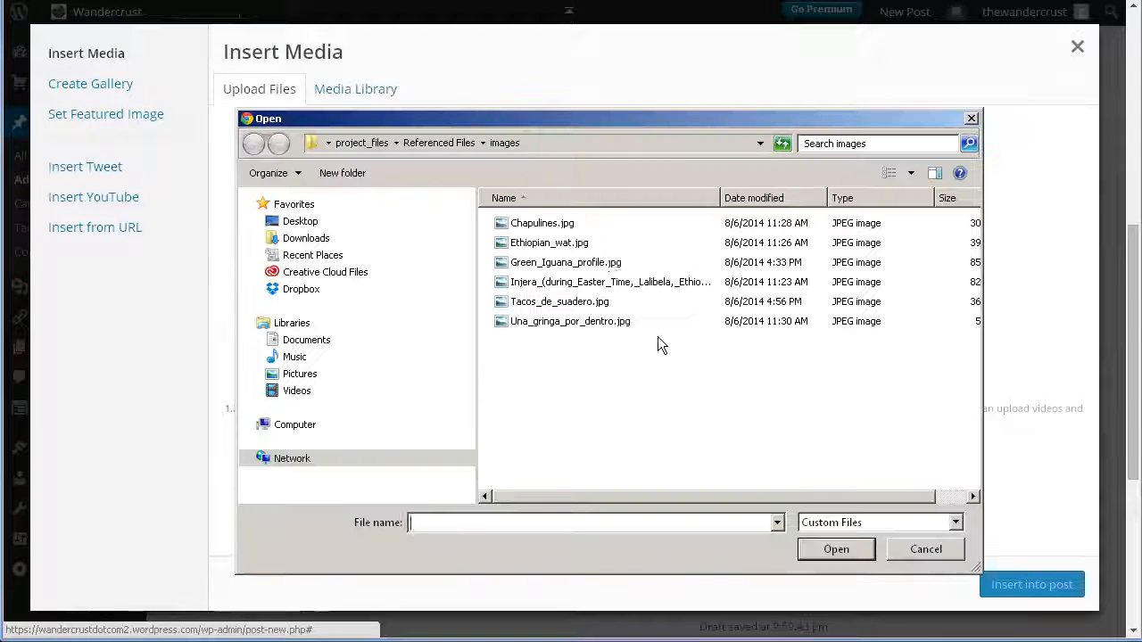
left_click(571, 262)
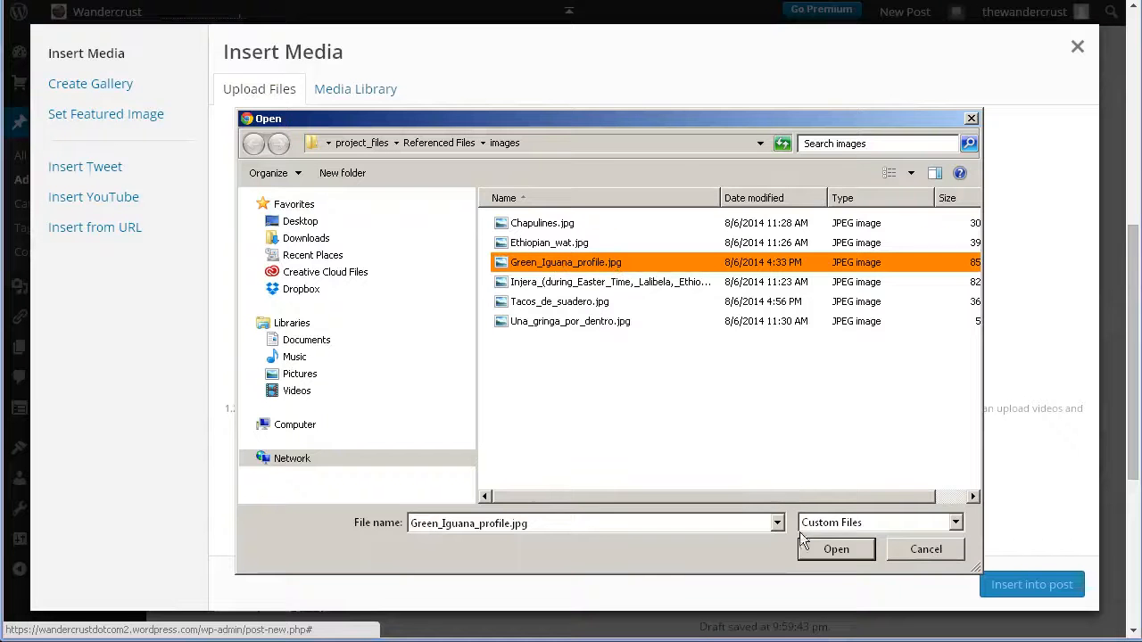
left_click(823, 550)
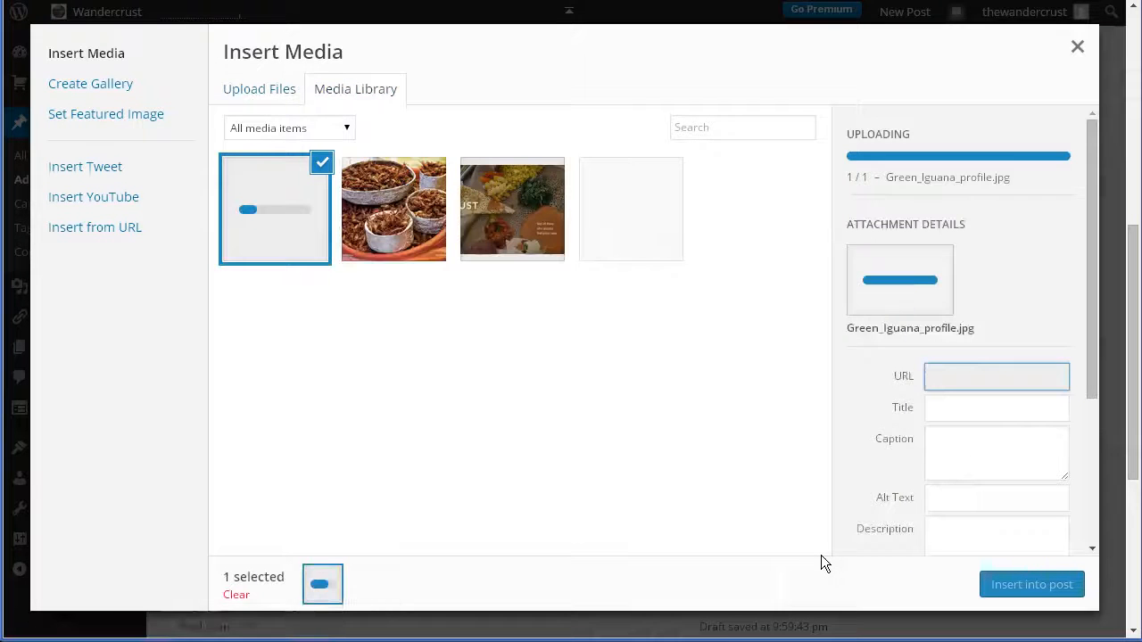
Set the iguana image's caption to "Iguana".
left_click(1037, 245)
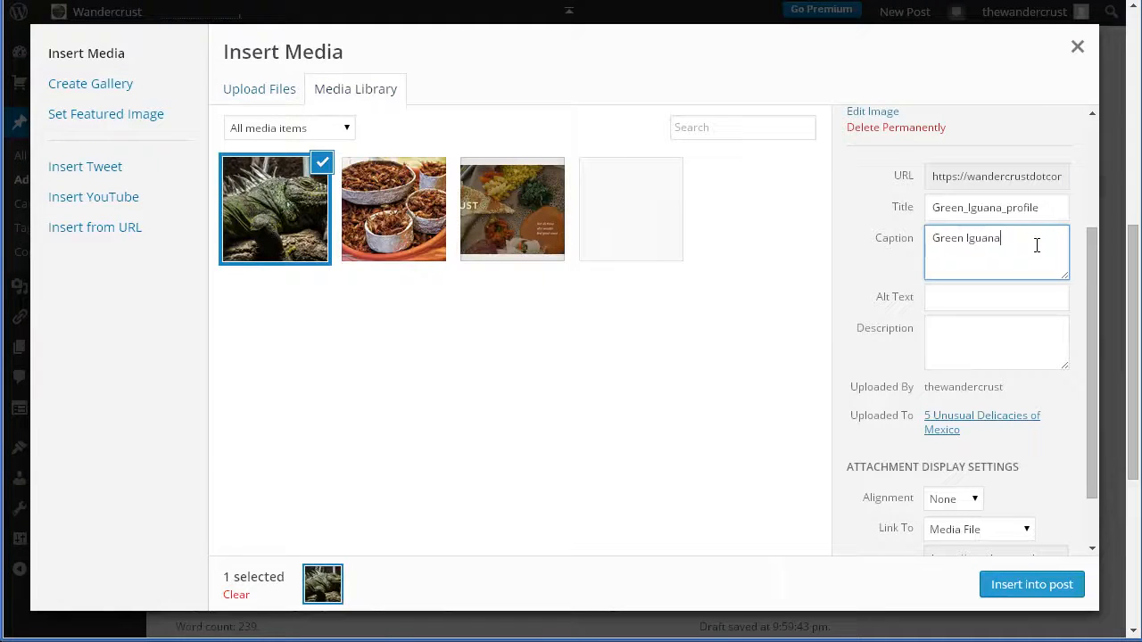
double_click(960, 239)
key("BackSpace")
key("Delete")
Give the iguana image the alt text "Green Iguana" and insert it into the post at Medium size.
left_click(952, 298)
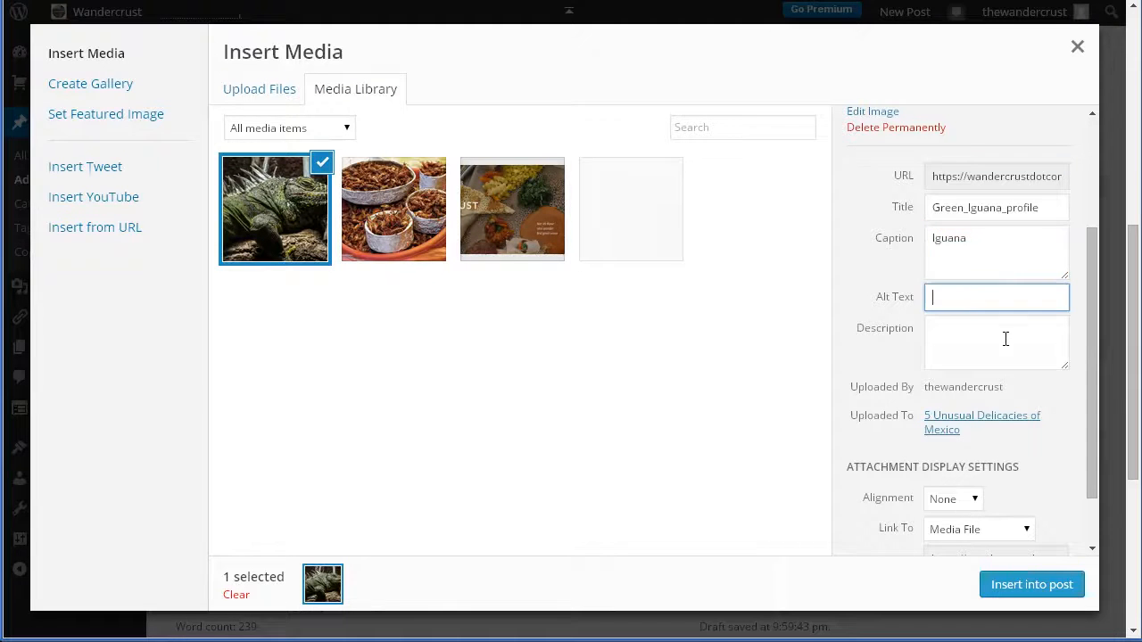
type("Green Iguana")
scroll(976, 382, "down", 1)
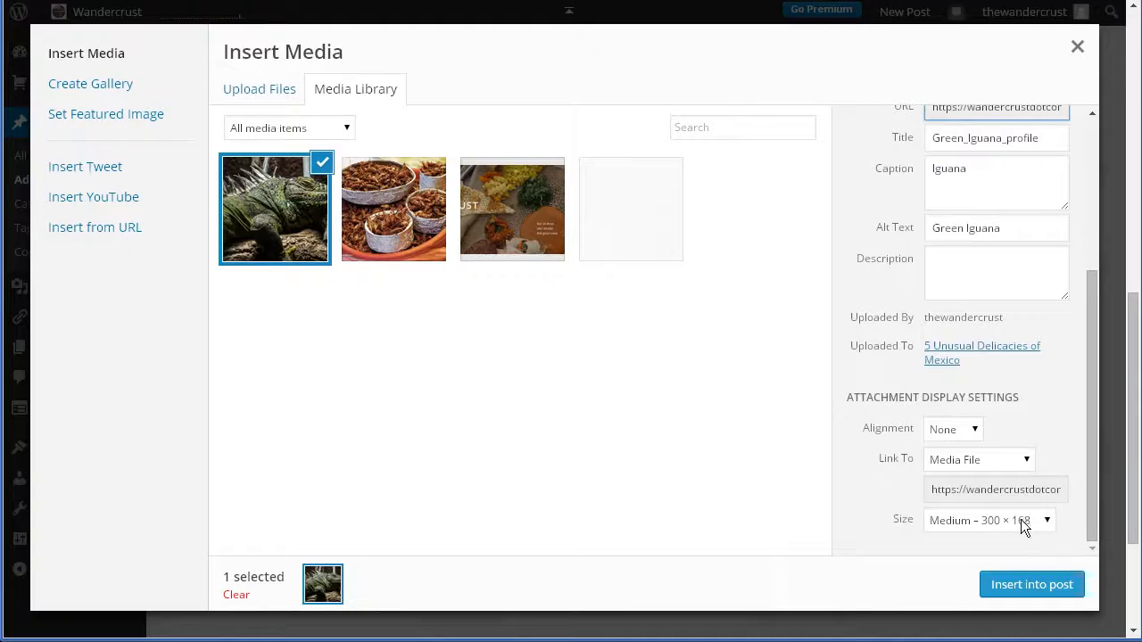
left_click(1034, 585)
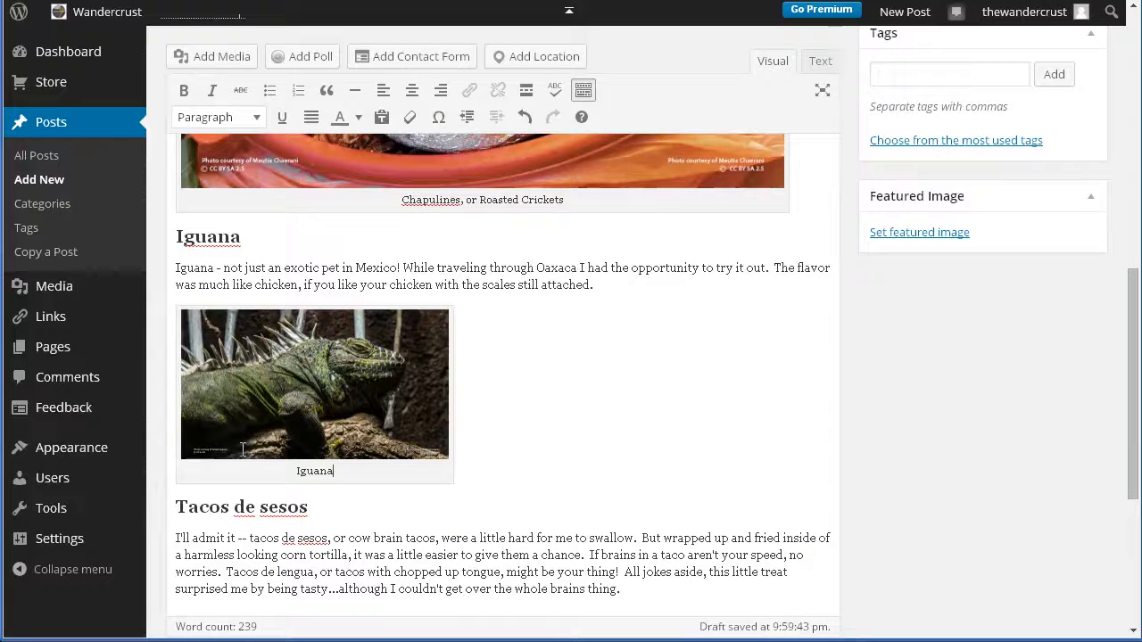
Add an empty paragraph after the text of the Tacos de sesos section.
scroll(472, 500, "down", 2)
left_click(666, 419)
key("Return")
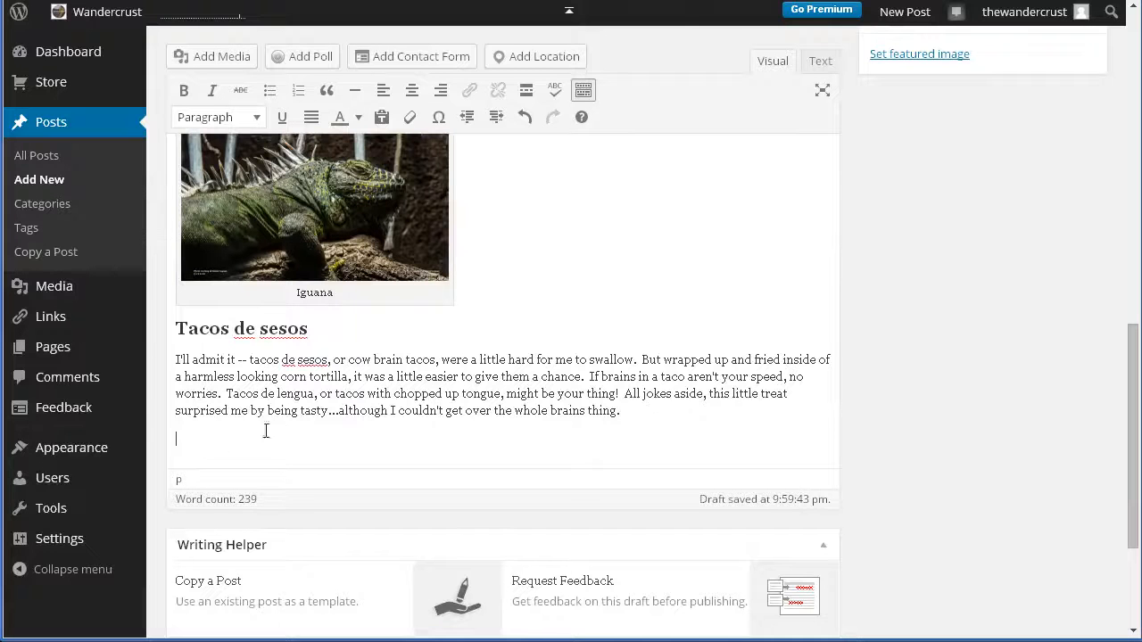
Upload Tacos_de_suadero.jpg to the post's media for the Tacos de sesos section.
left_click(201, 61)
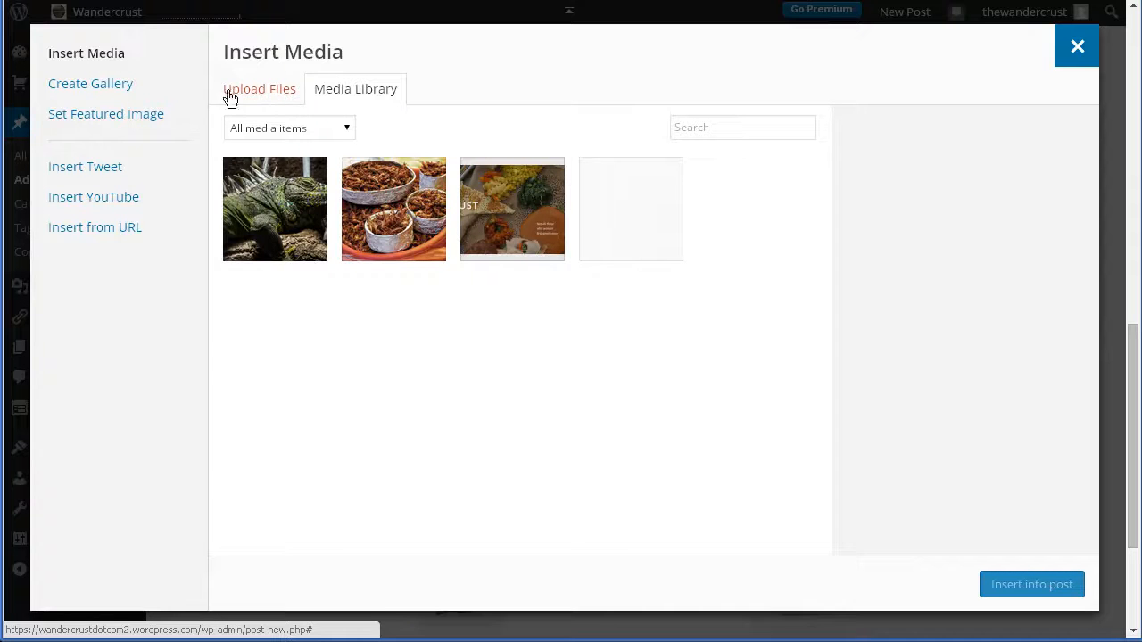
left_click(280, 99)
left_click(651, 328)
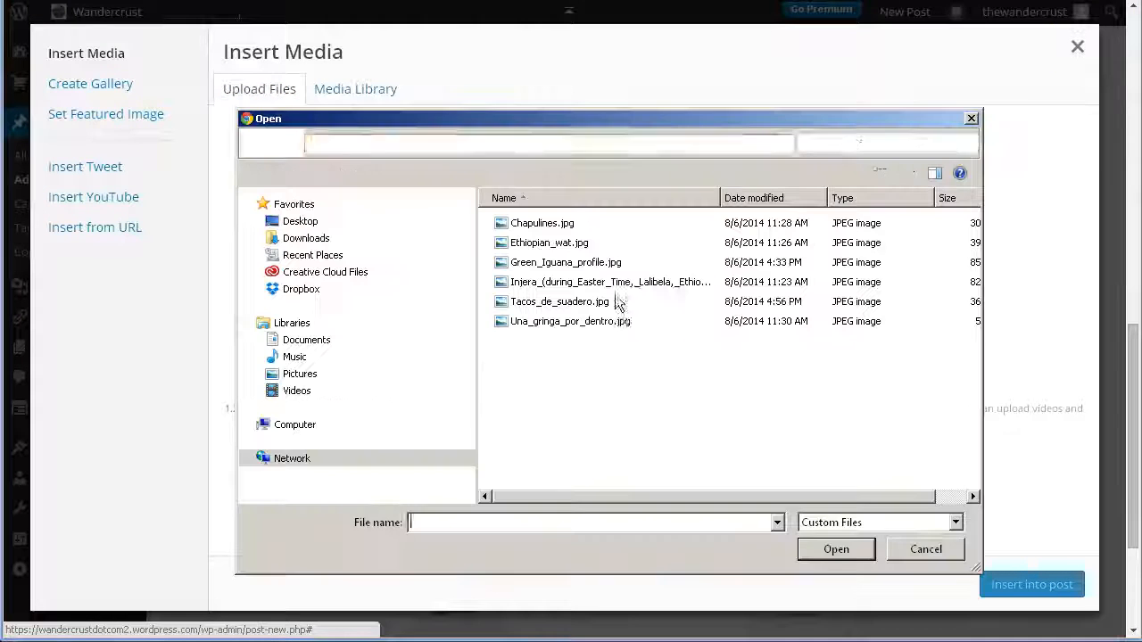
left_click(539, 303)
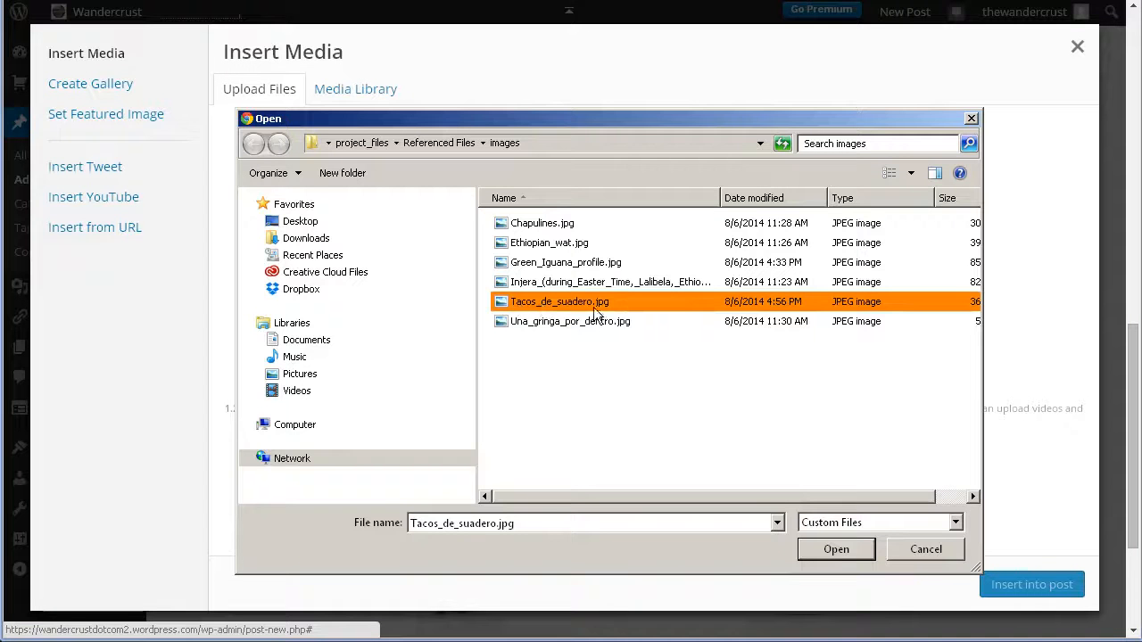
left_click(812, 547)
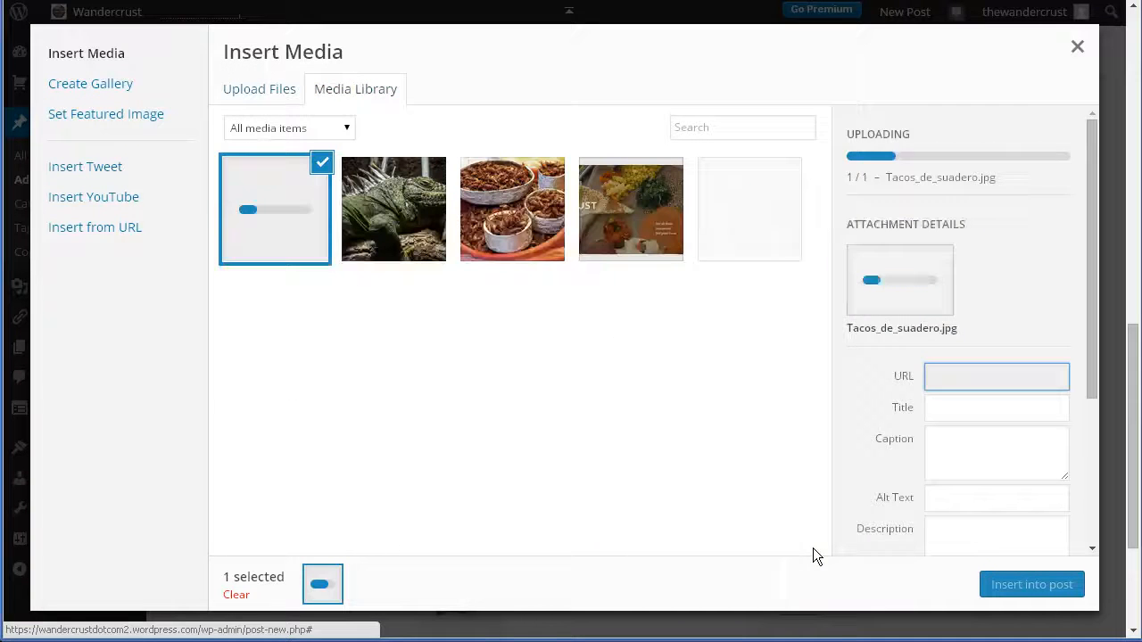
Set both the caption and the alt text of the taco image to "Tacos de sesos".
left_click(949, 276)
type("Tacos de sesos")
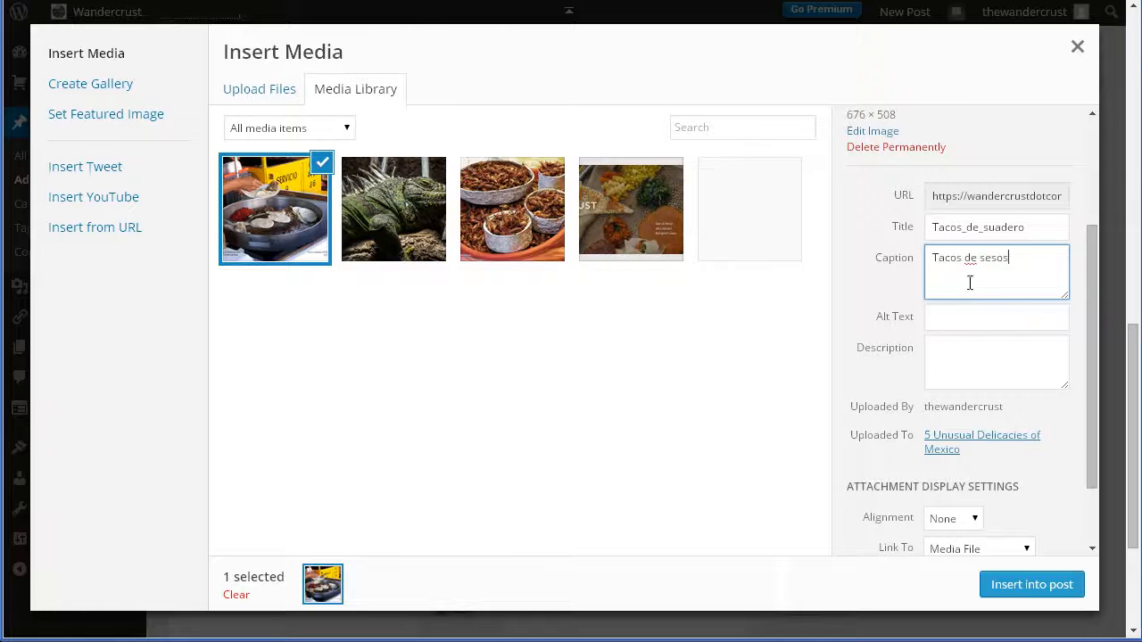
left_click(952, 324)
left_click(952, 324)
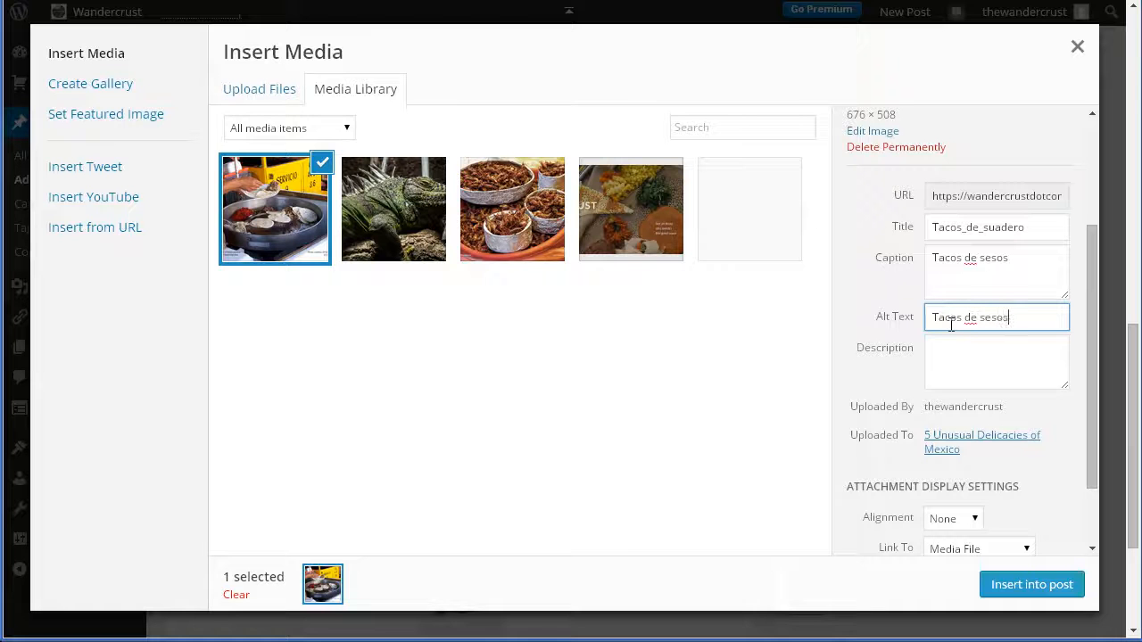
Insert the taco image into the post at Full Size, 676 × 508.
left_click_drag(1090, 375, 1089, 431)
left_click(941, 528)
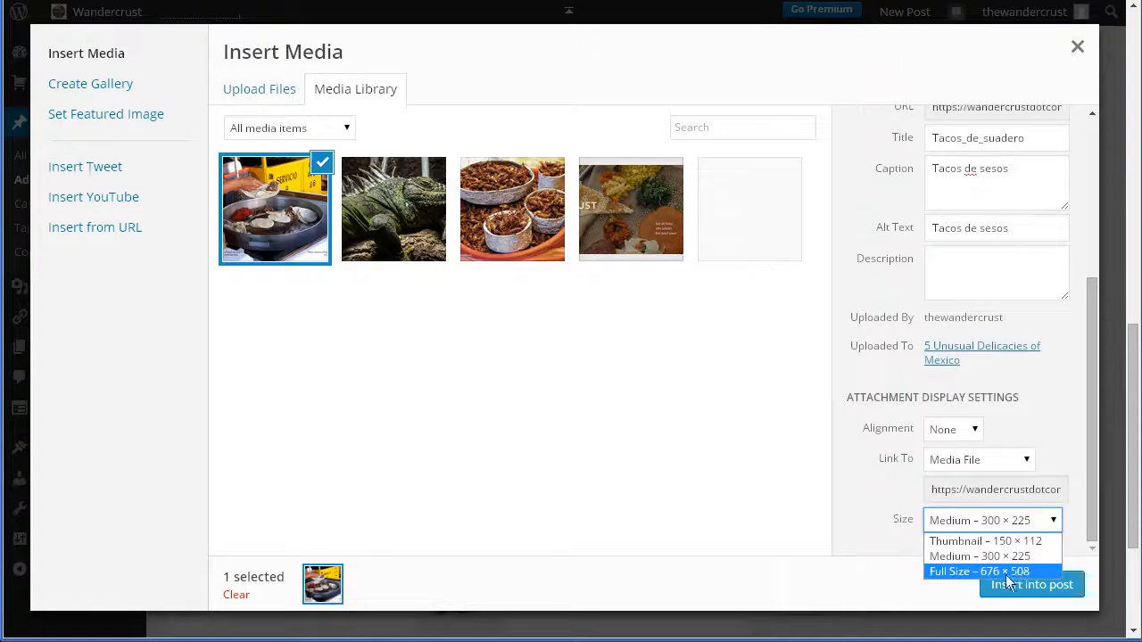
left_click(955, 571)
left_click(1017, 586)
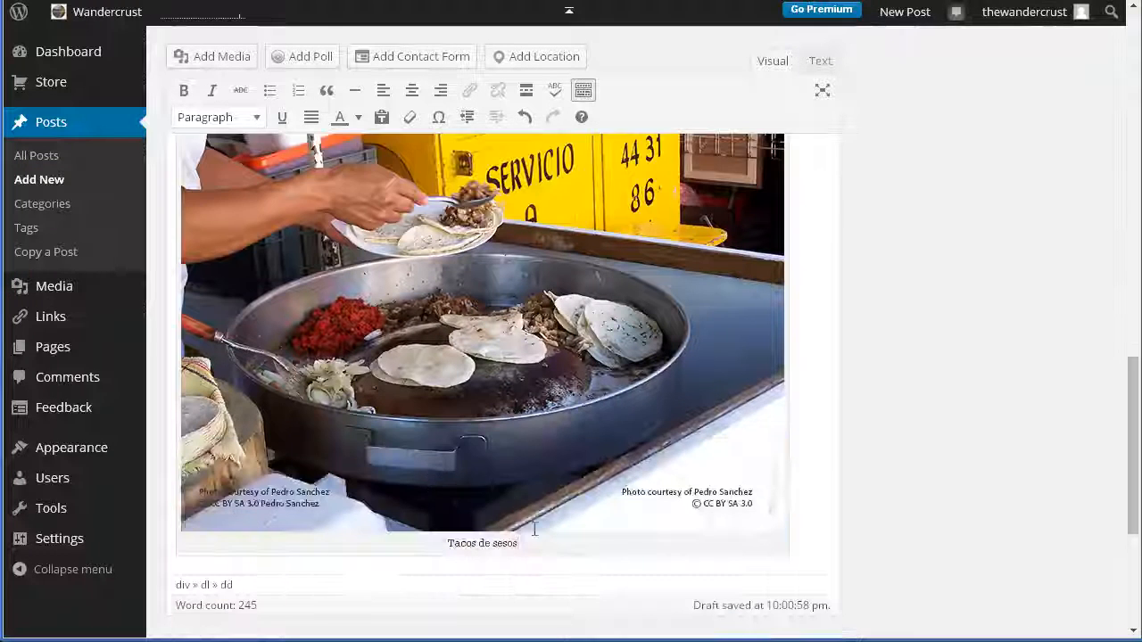
Preview the post and examine the images and captions in the Chapulines, Iguana and Tacos de sesos sections.
scroll(902, 397, "up", 15)
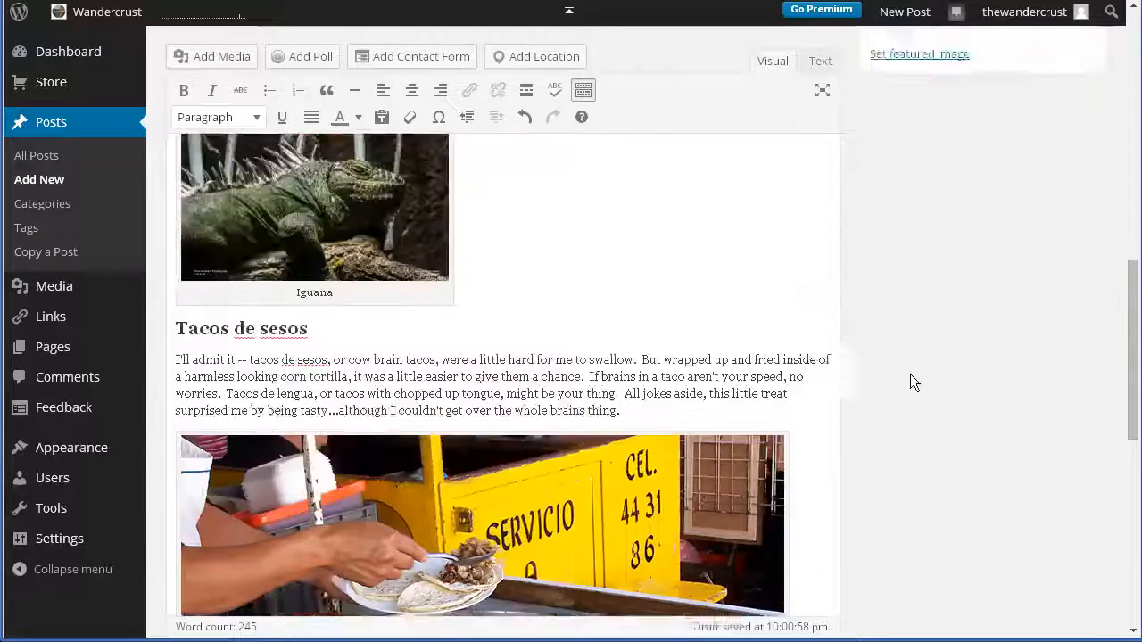
scroll(957, 261, "up", 2)
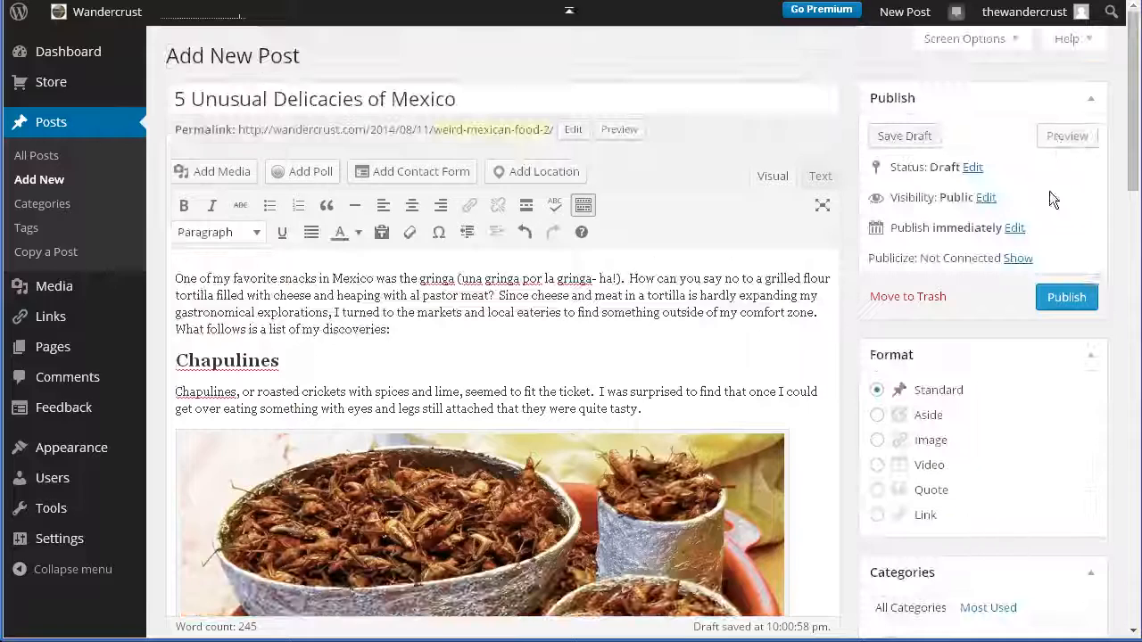
left_click(1061, 141)
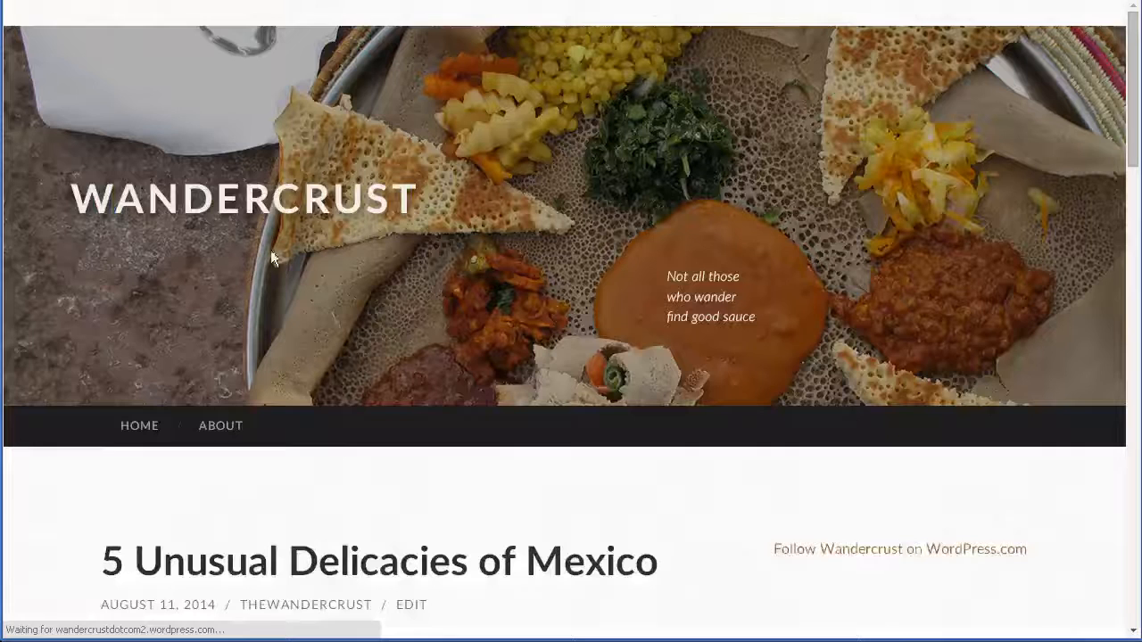
scroll(457, 425, "down", 3)
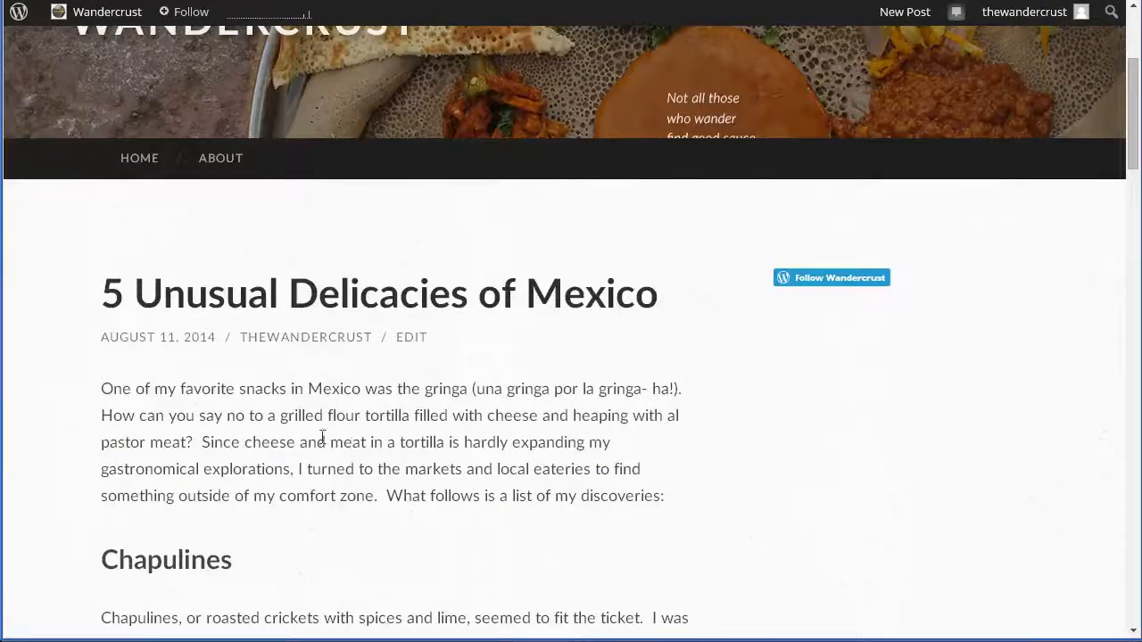
scroll(312, 411, "down", 2)
scroll(356, 446, "down", 4)
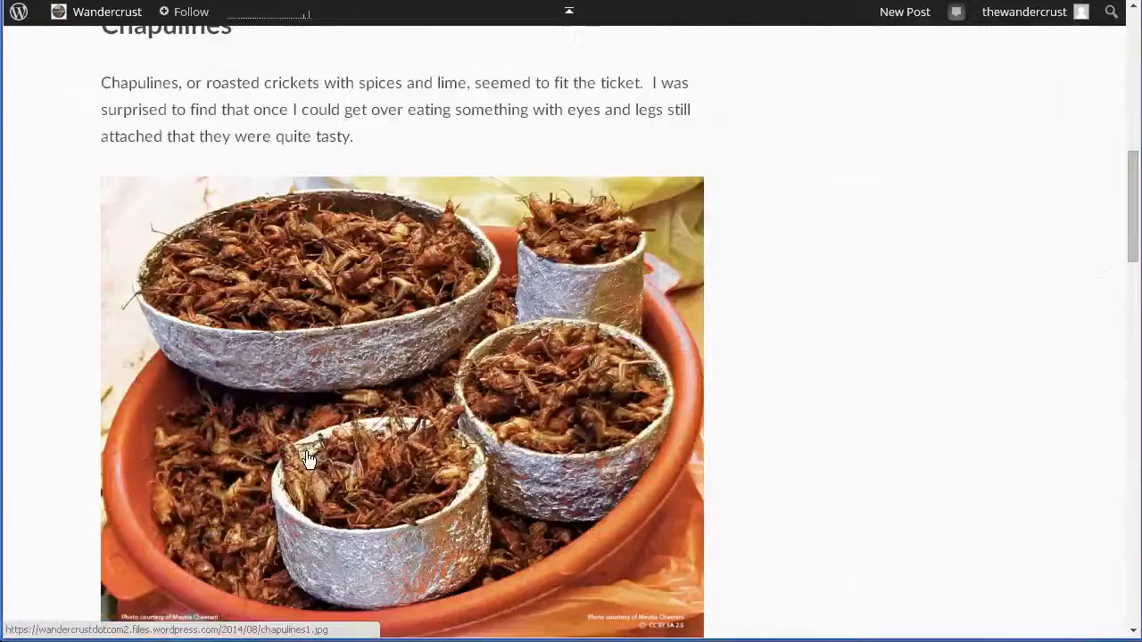
scroll(442, 567, "down", 1)
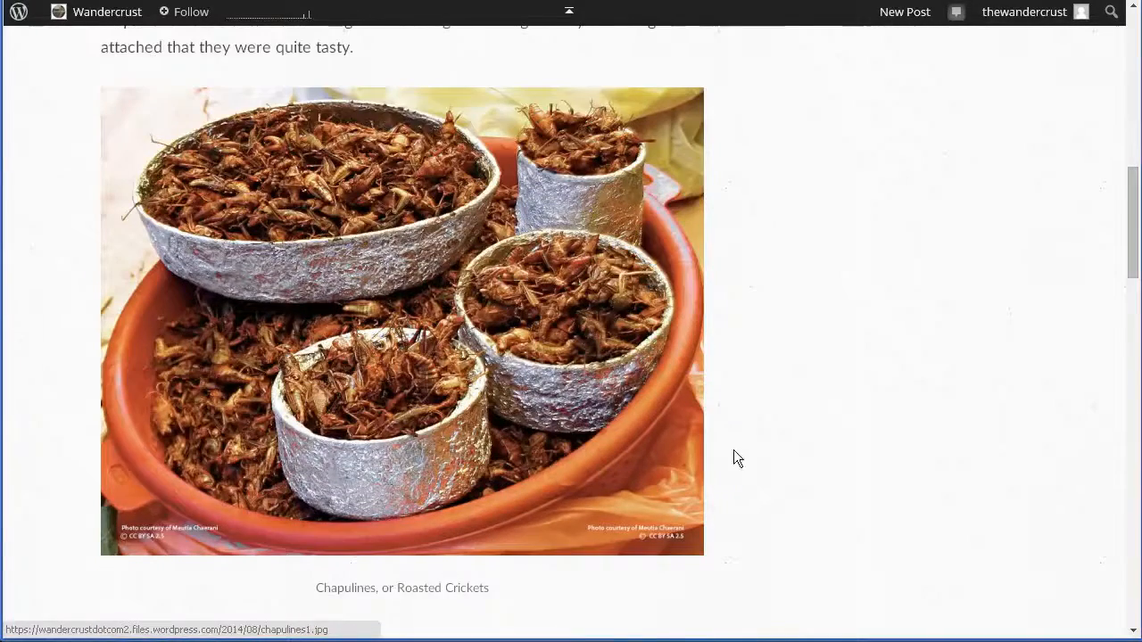
scroll(696, 579, "down", 1)
scroll(697, 575, "down", 5)
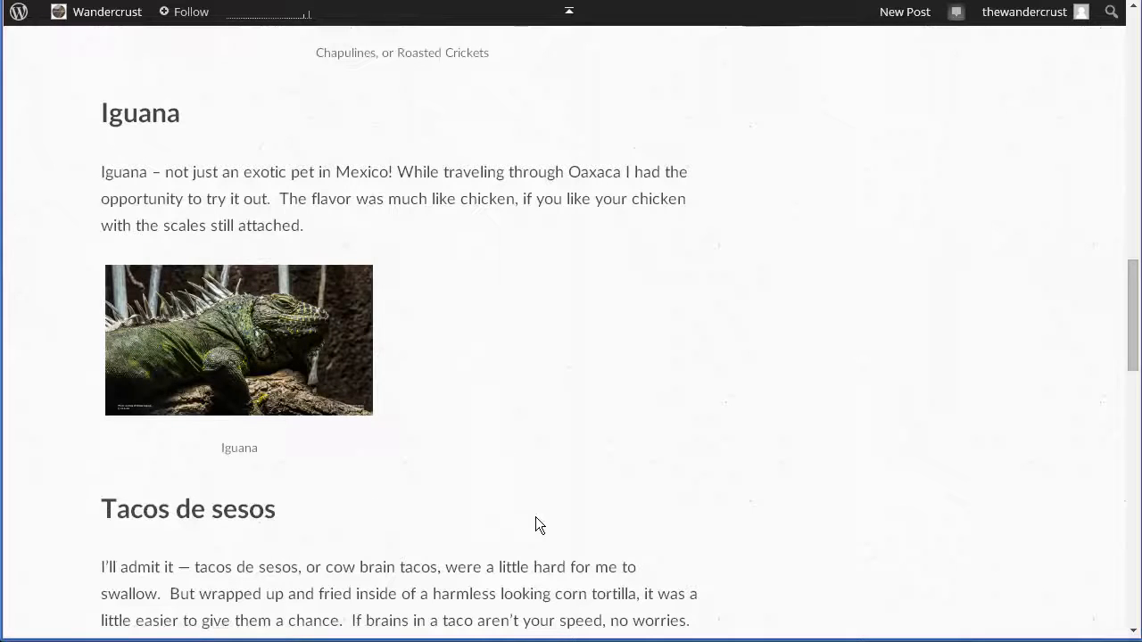
scroll(361, 387, "down", 6)
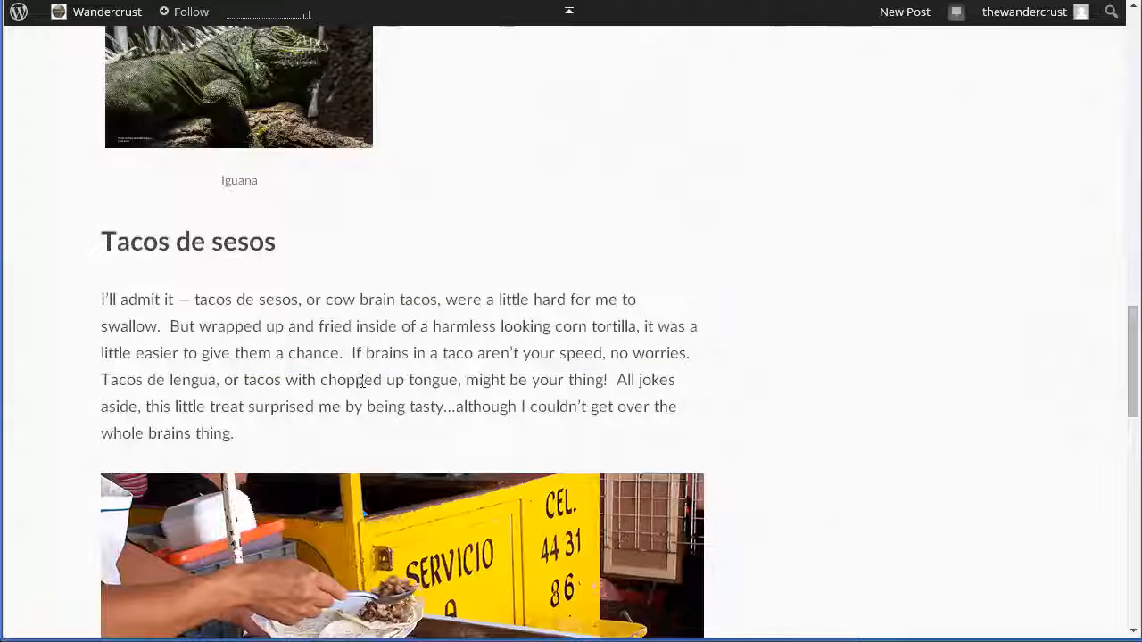
scroll(363, 387, "down", 2)
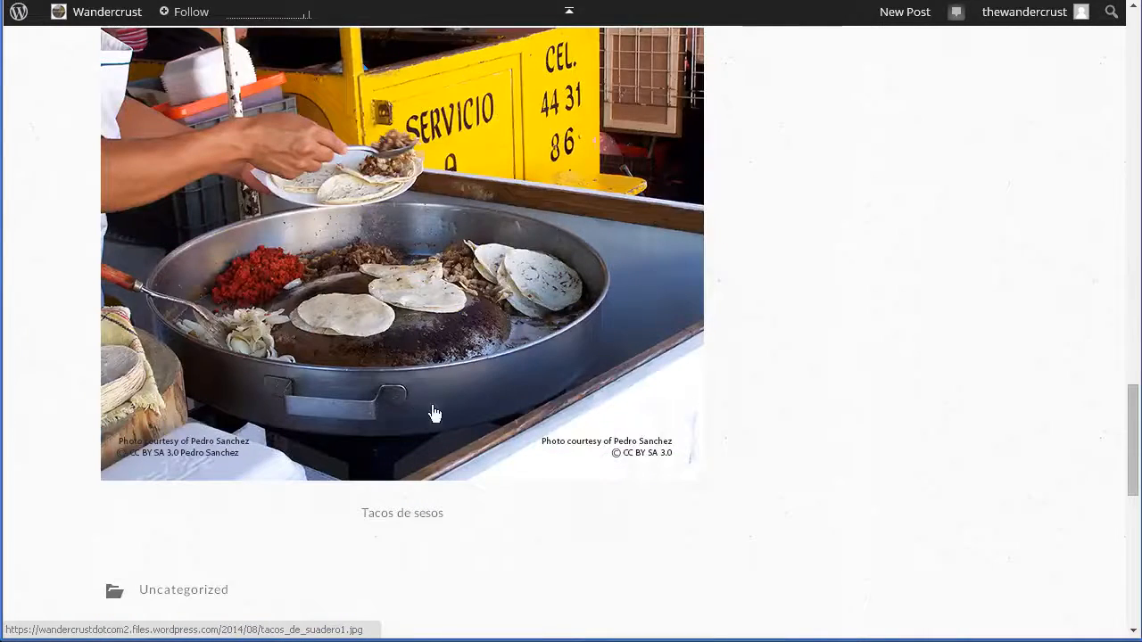
scroll(379, 446, "up", 2)
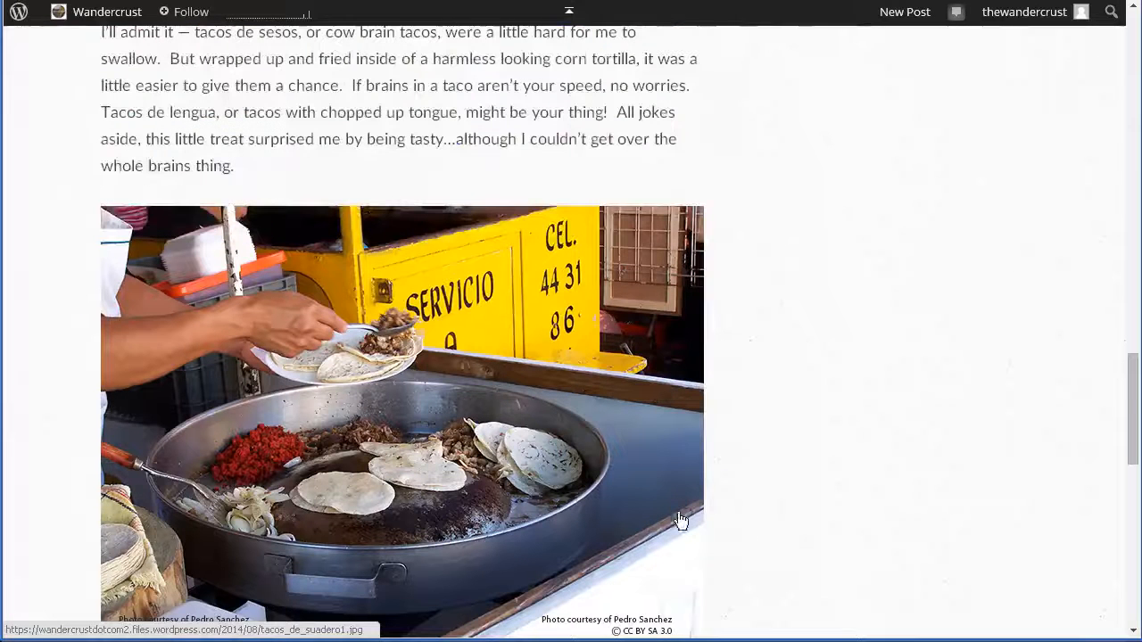
scroll(683, 520, "down", 2)
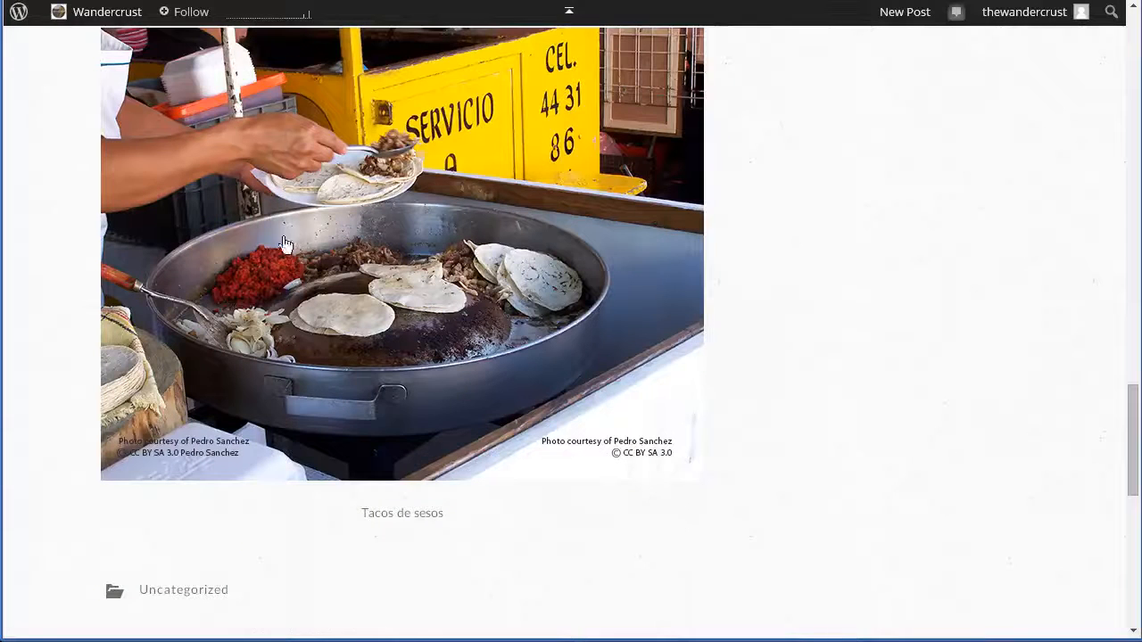
scroll(876, 432, "up", 1)
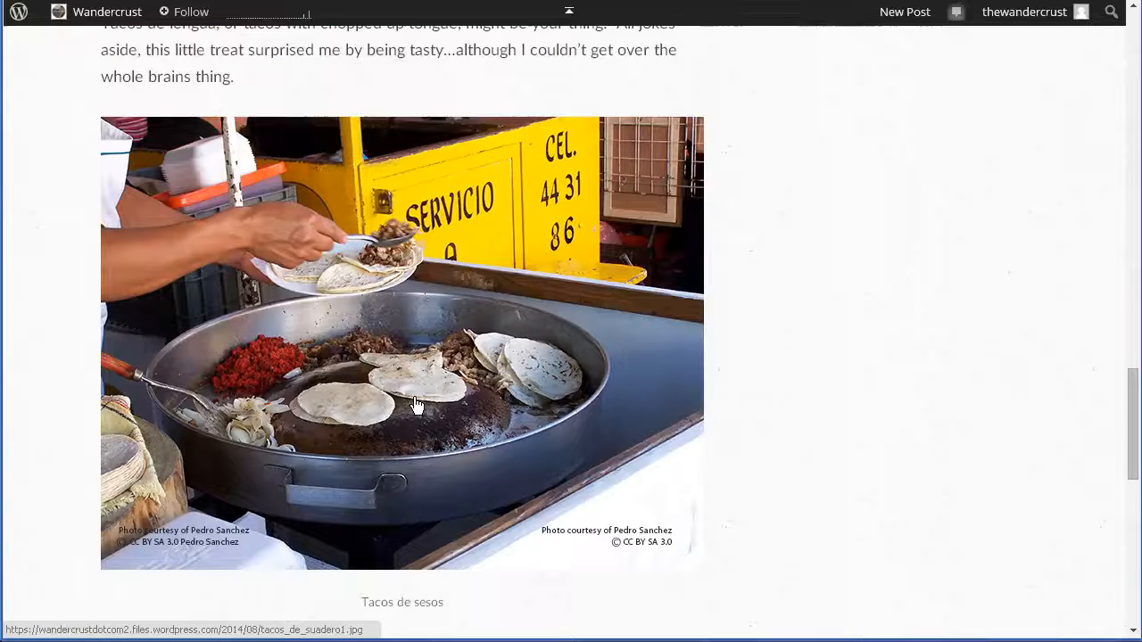
scroll(726, 466, "up", 9)
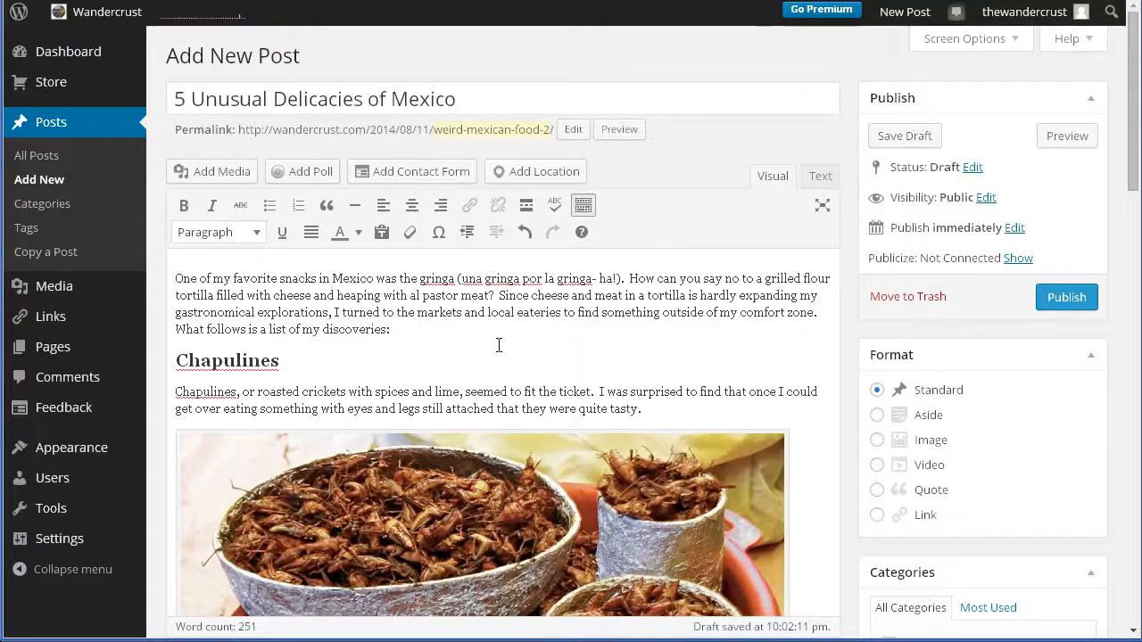
Change the iguana image's display size to Large, 676 × 380, and update it in the post.
scroll(450, 439, "down", 8)
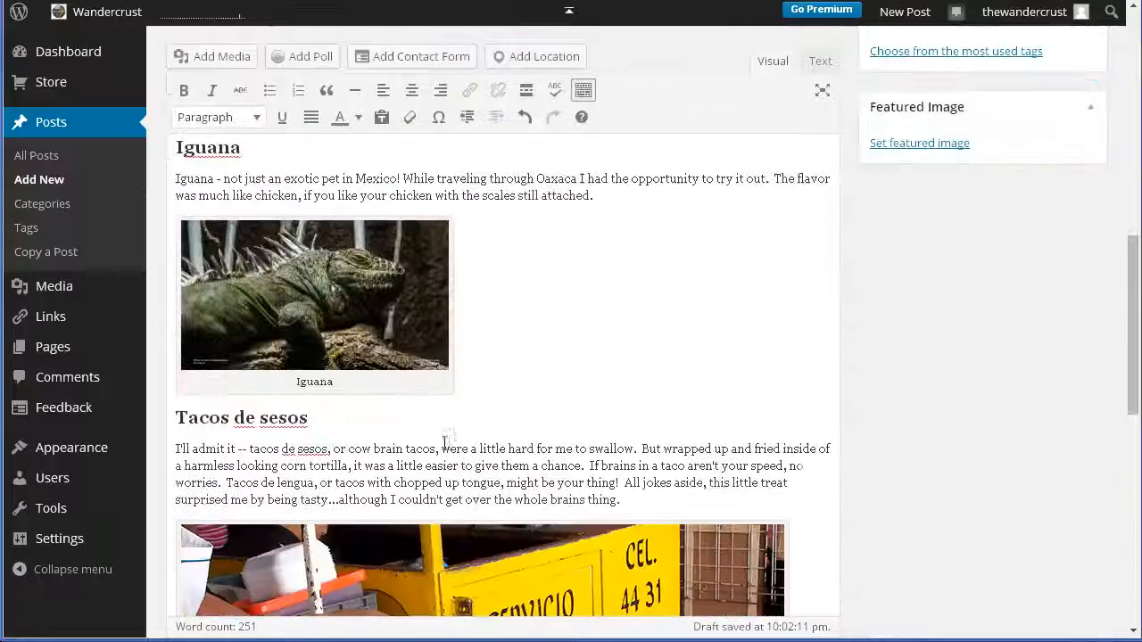
left_click(259, 259)
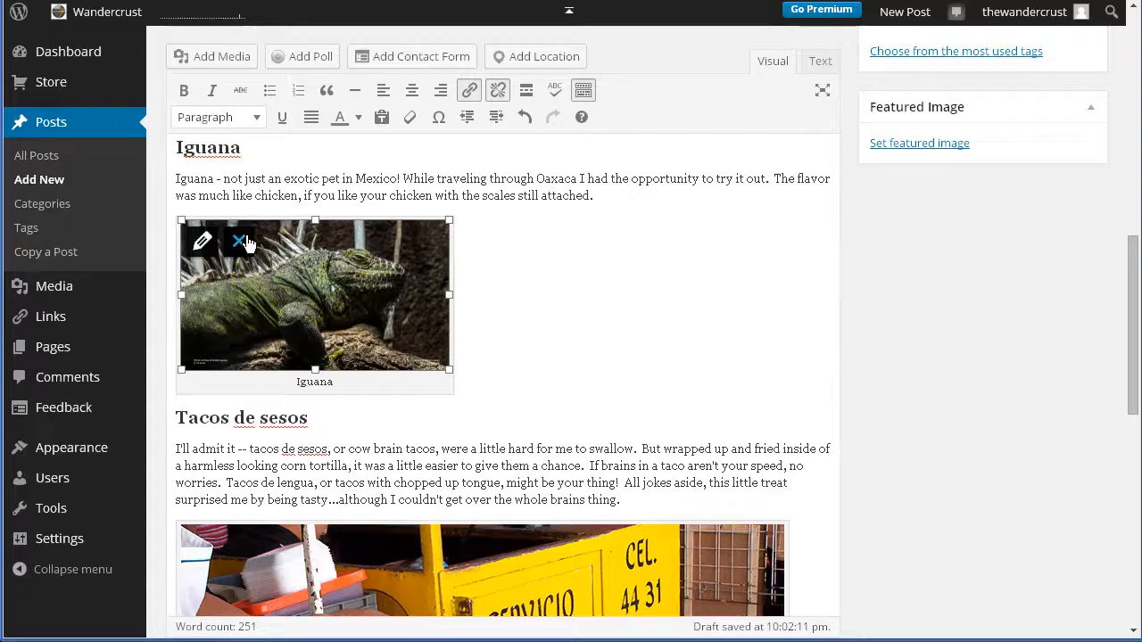
left_click(202, 241)
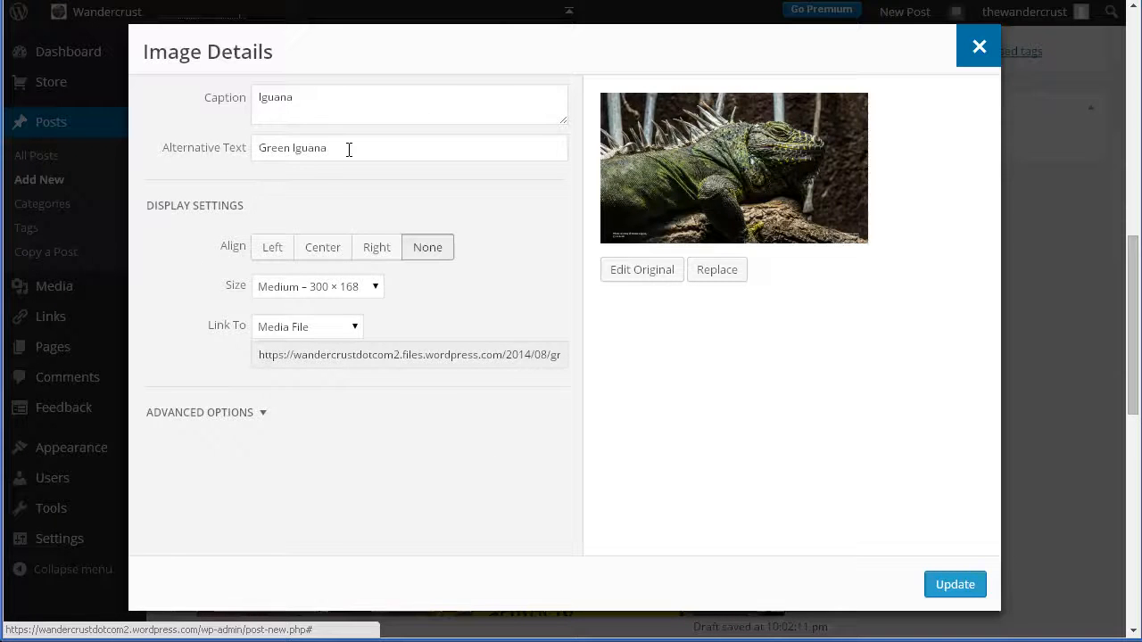
left_click(327, 292)
left_click(321, 337)
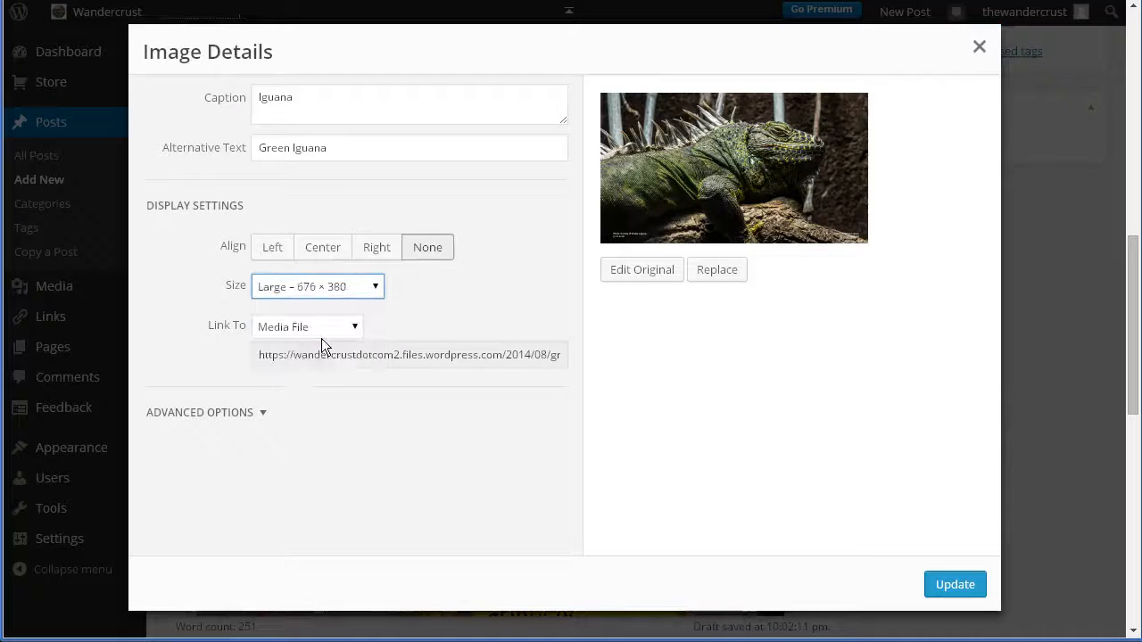
left_click(951, 587)
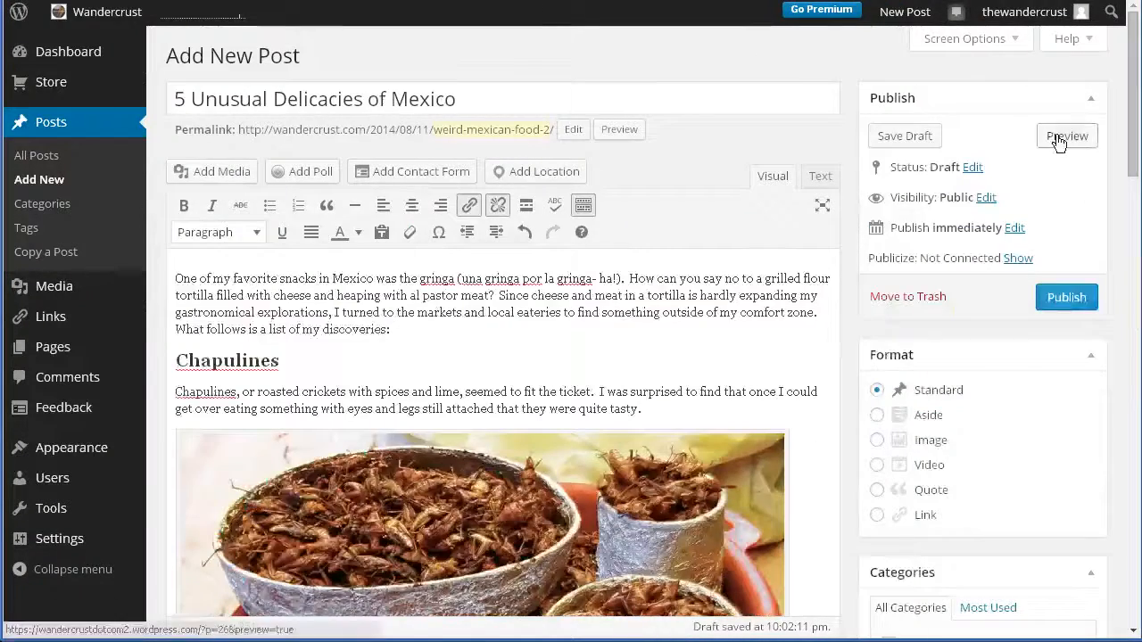
Preview the post again and compare the resized iguana image with the chapulines and taco images.
left_click(1067, 136)
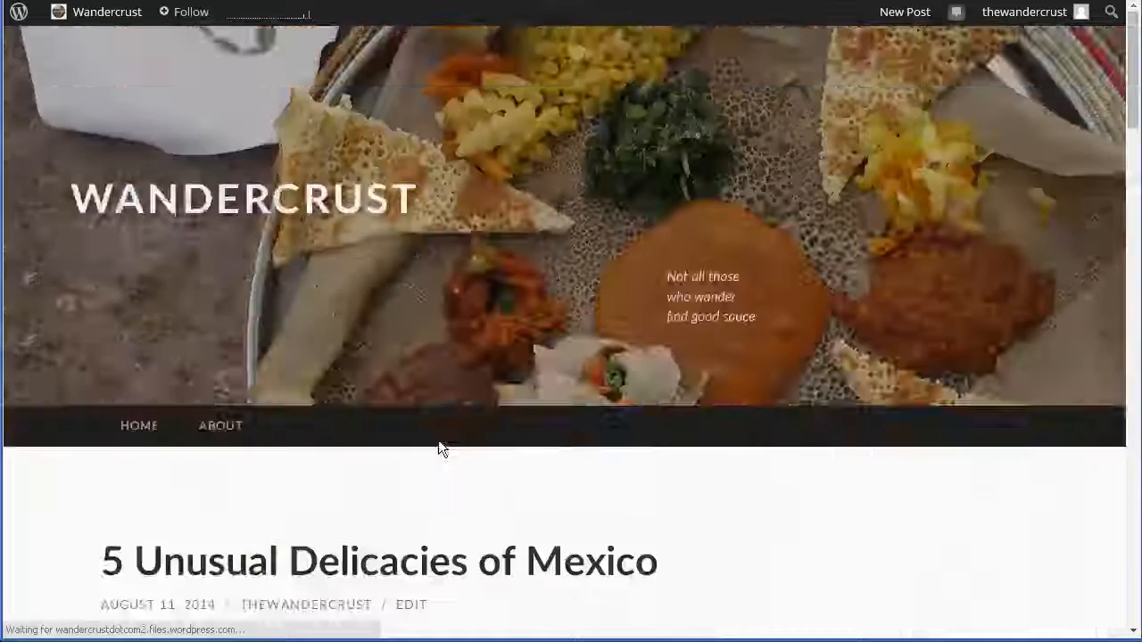
scroll(440, 447, "down", 7)
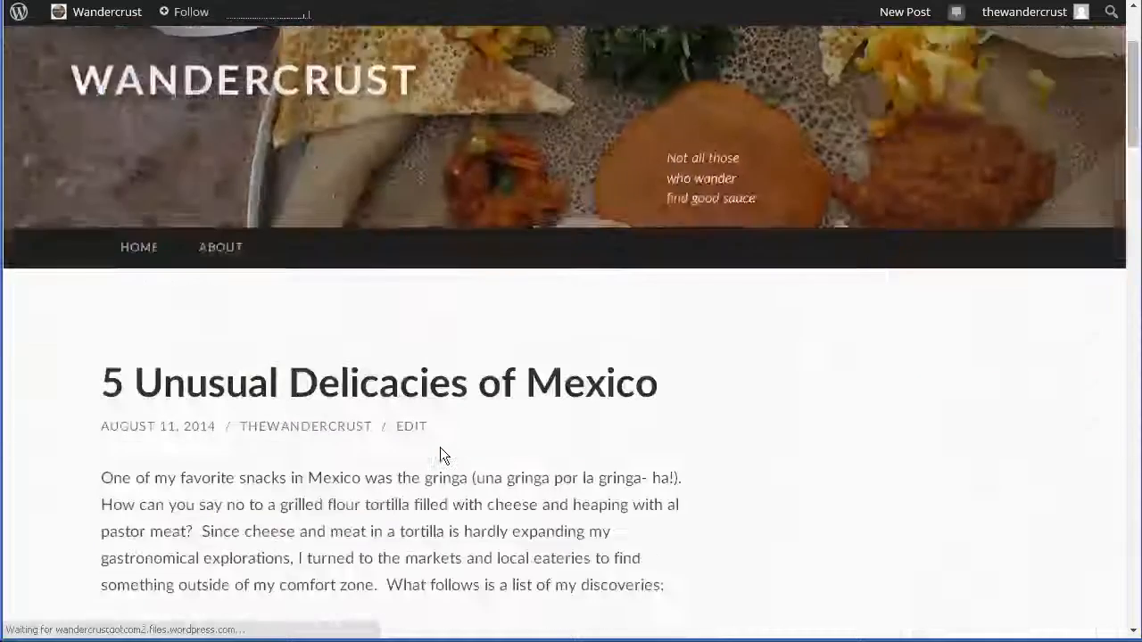
scroll(442, 455, "down", 10)
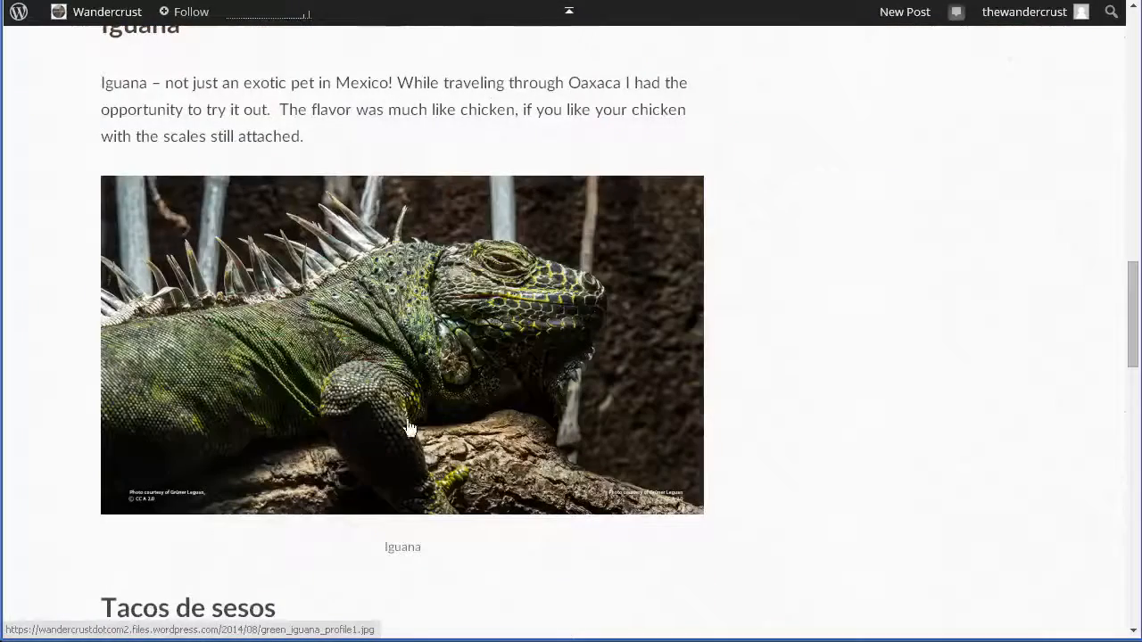
scroll(825, 587, "down", 9)
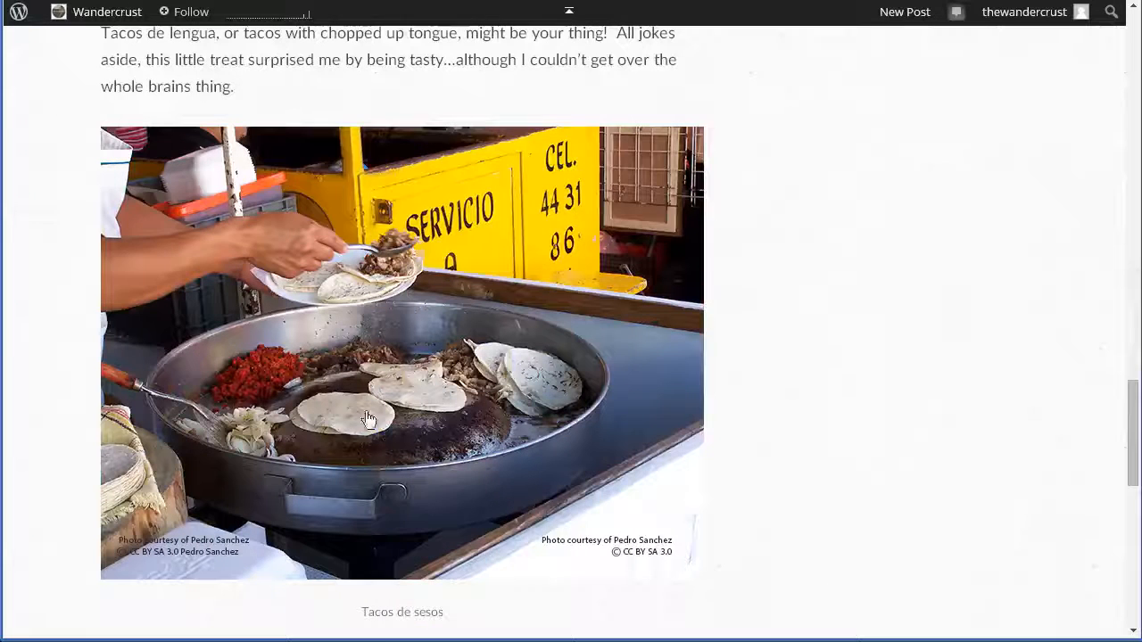
scroll(400, 510, "down", 3)
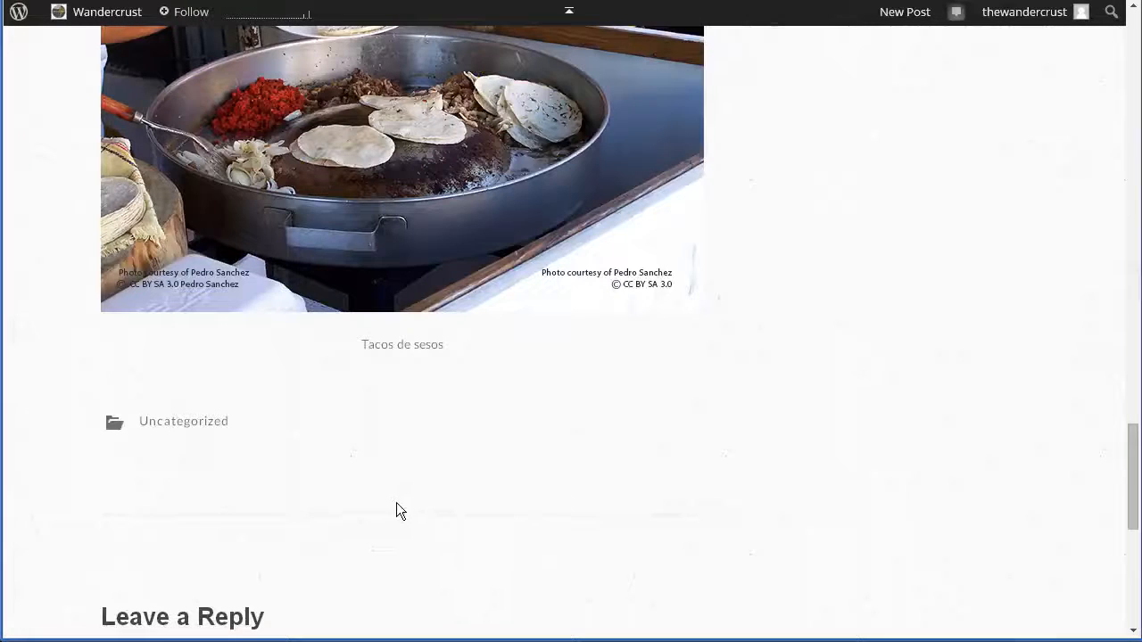
scroll(398, 486, "up", 6)
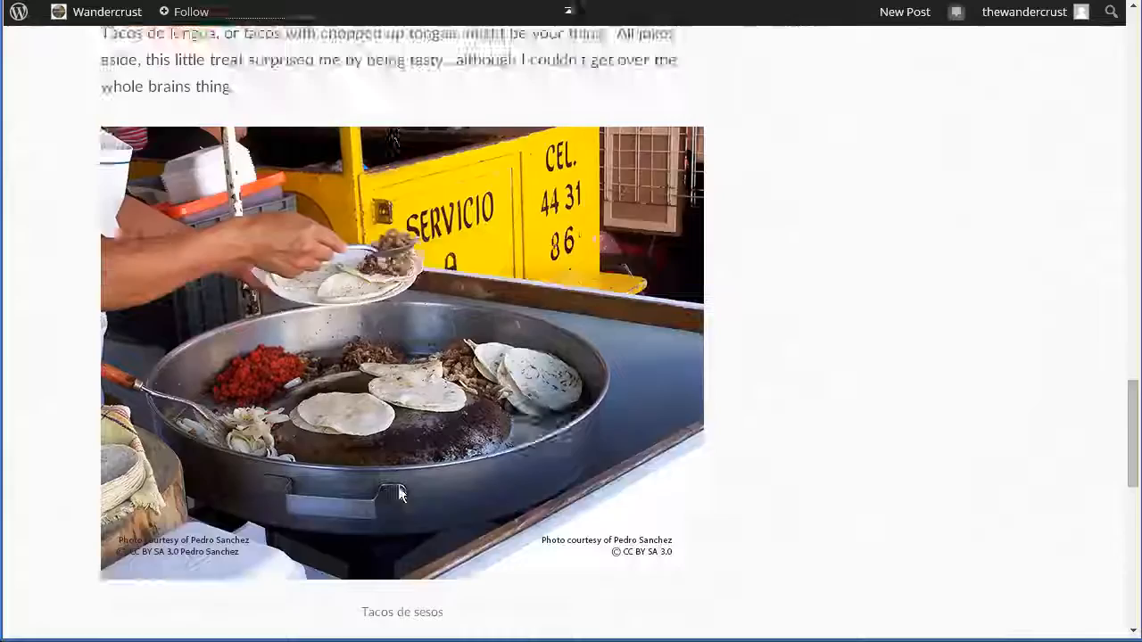
scroll(398, 490, "up", 3)
scroll(399, 490, "up", 2)
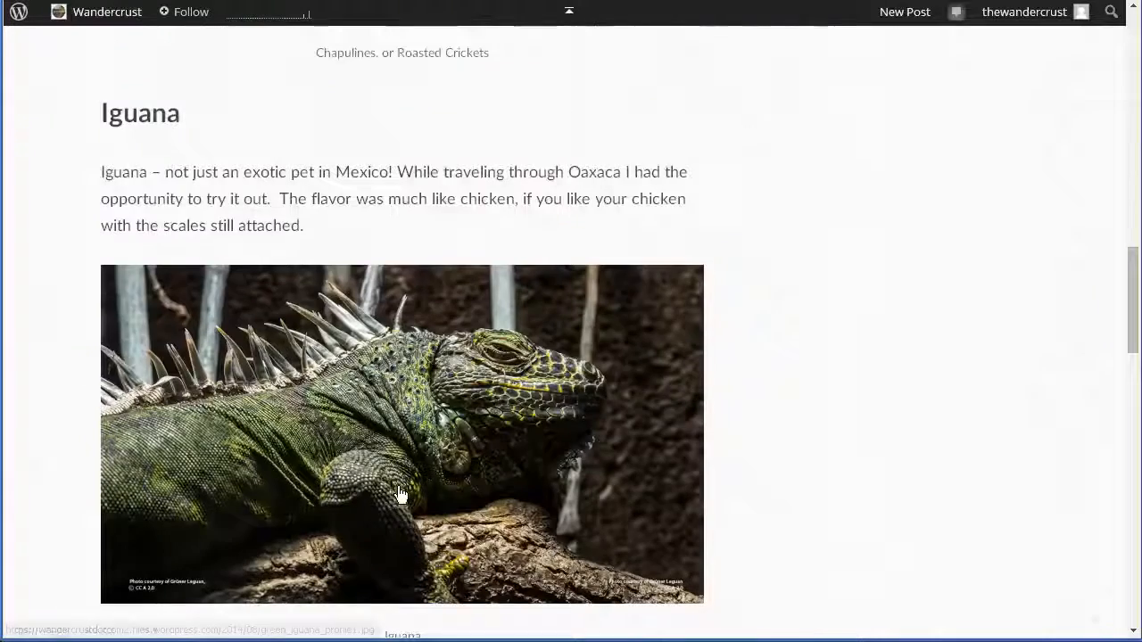
scroll(400, 495, "up", 3)
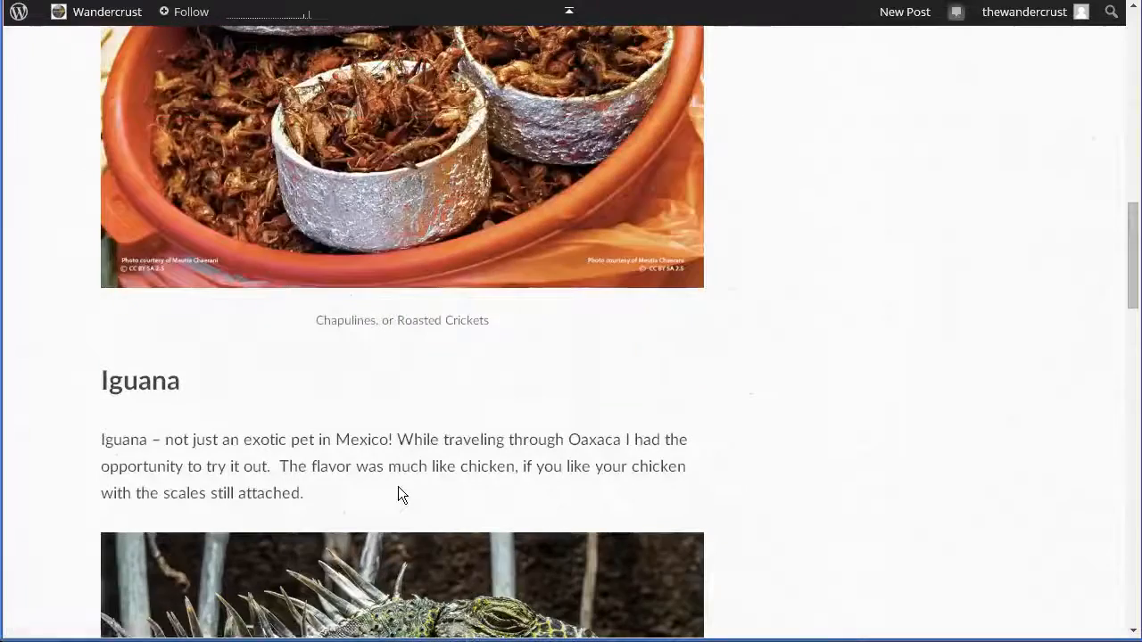
scroll(399, 493, "up", 3)
scroll(400, 490, "up", 8)
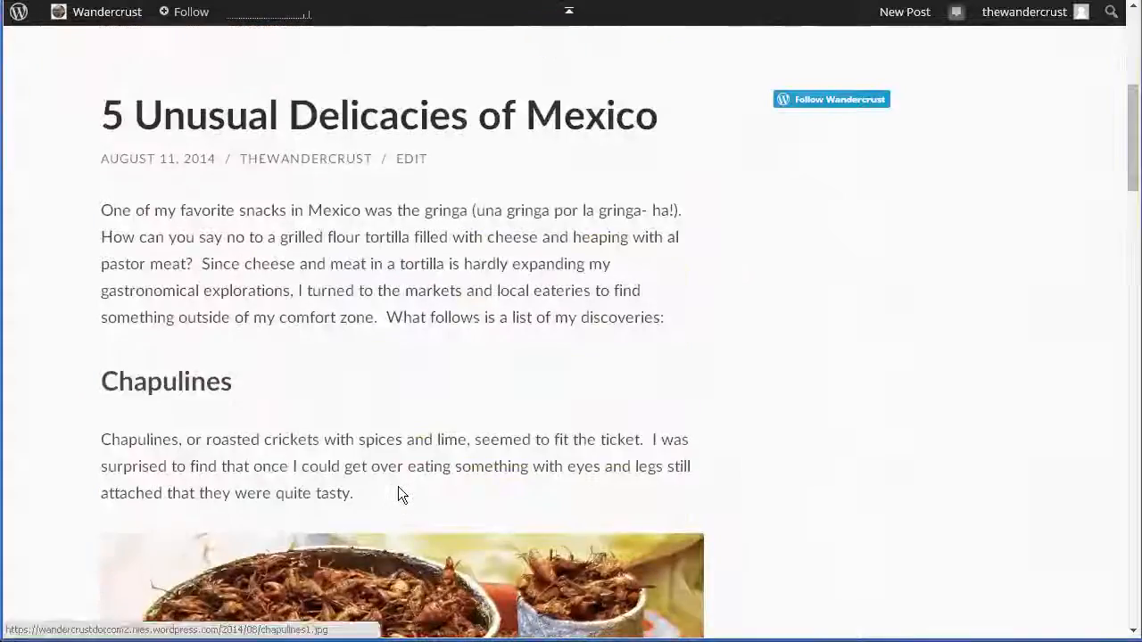
scroll(399, 486, "down", 10)
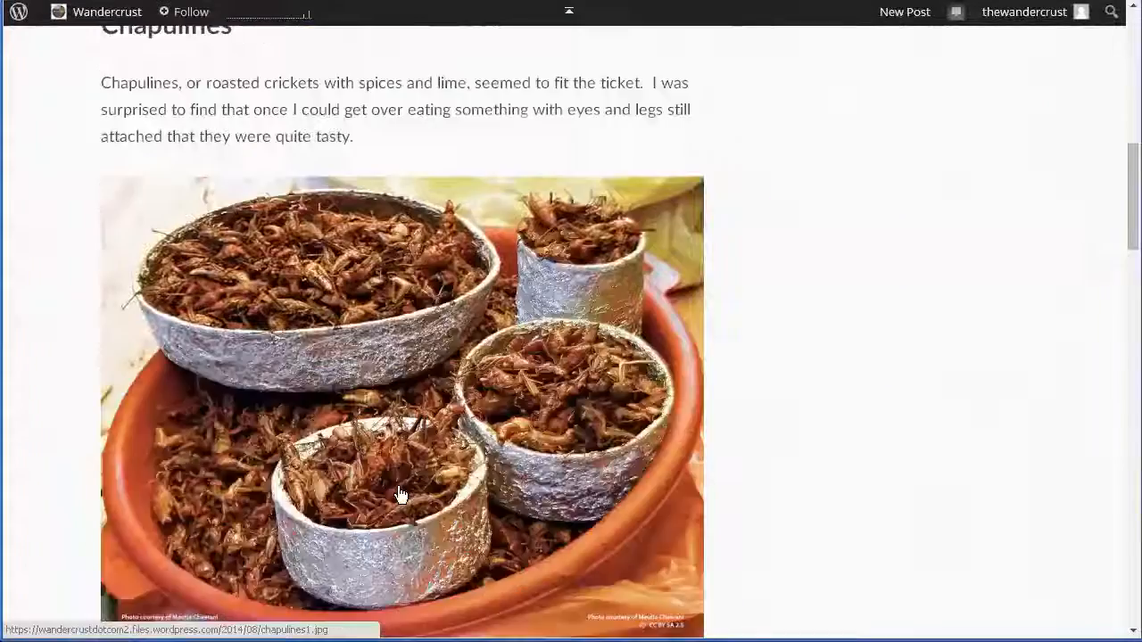
scroll(399, 493, "down", 12)
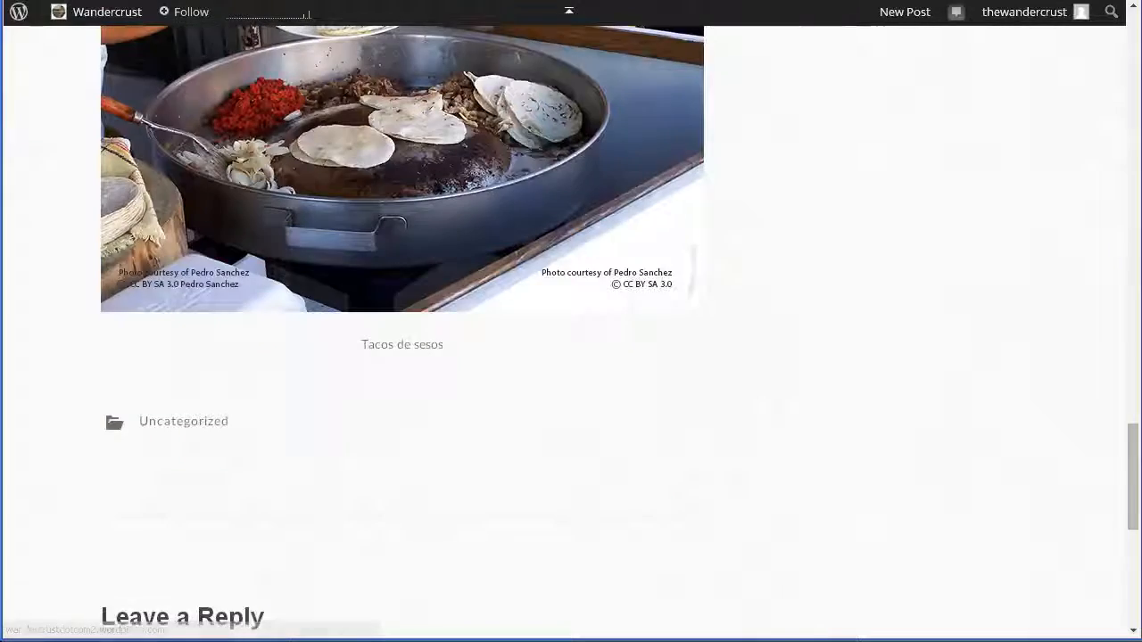
Return to the post editor and save the post as a draft.
left_click(201, 1)
left_click(902, 136)
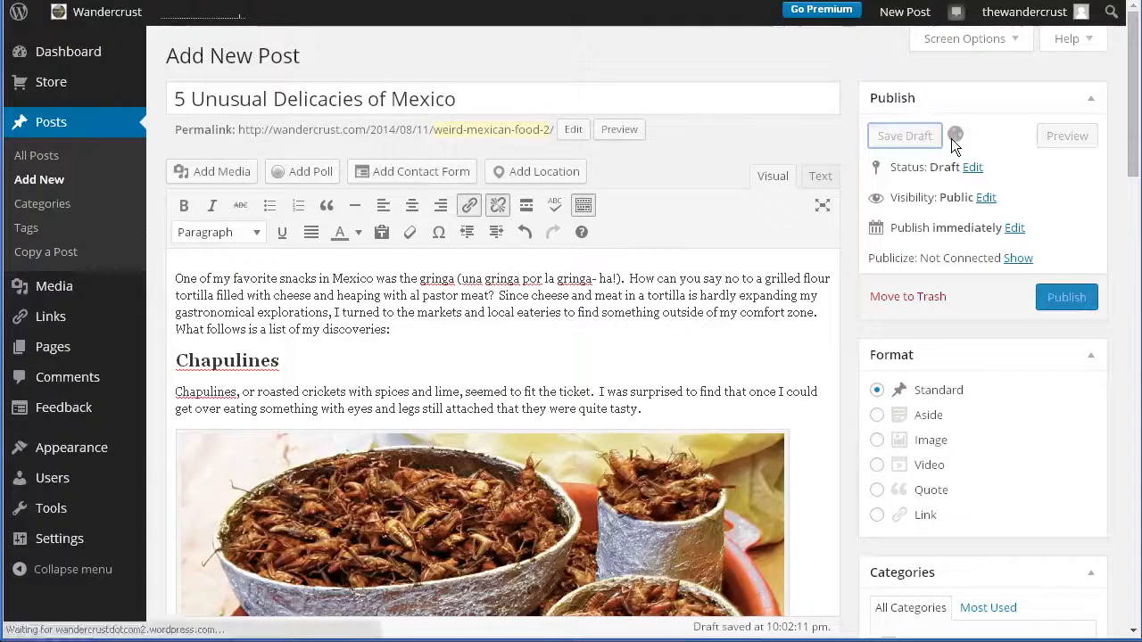